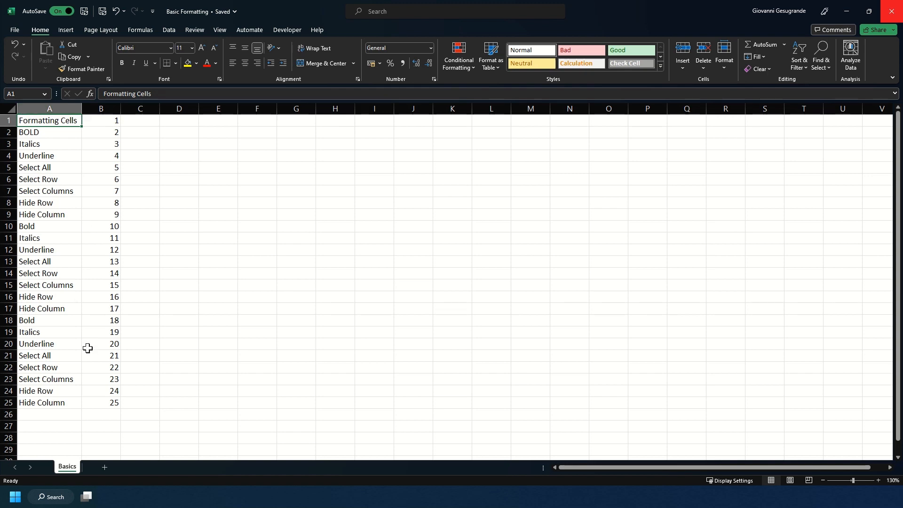
left_click(66, 109)
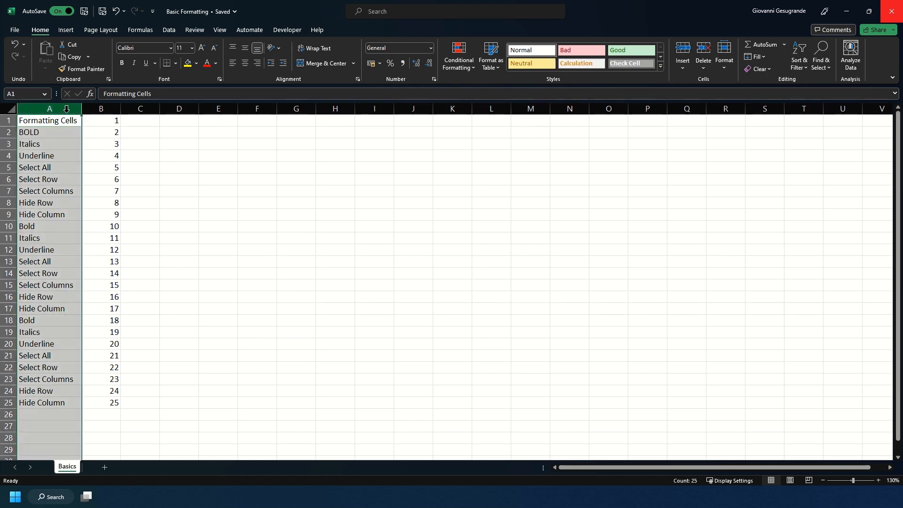
left_click(101, 109)
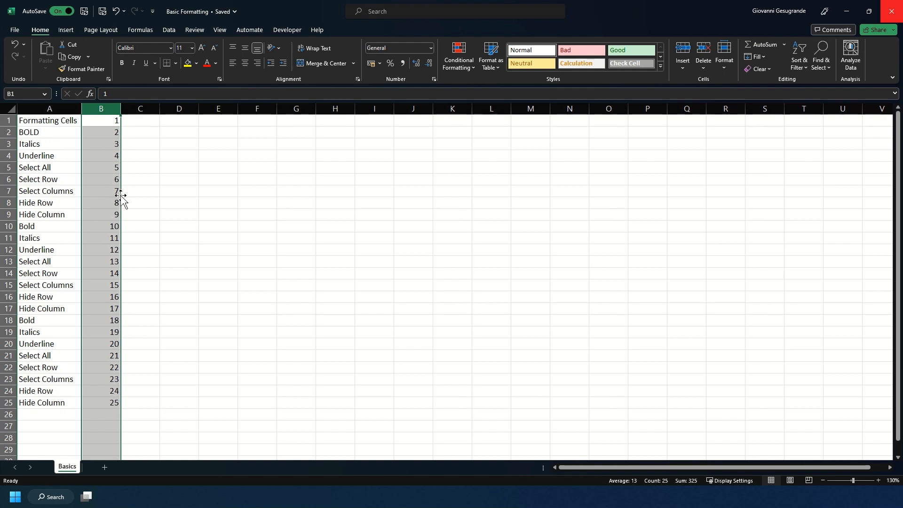
left_click(98, 120)
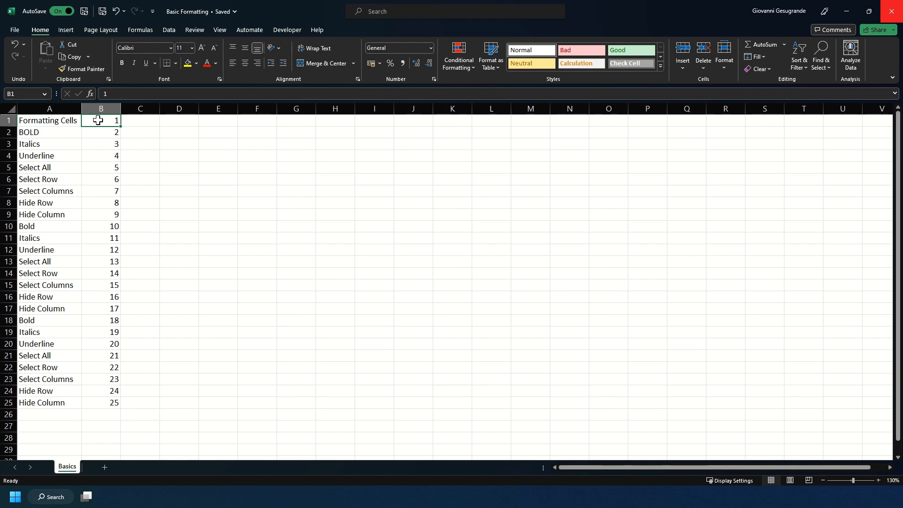
Make the text and numbers in cells A1:B3 bold
left_click_drag(54, 120, 103, 140)
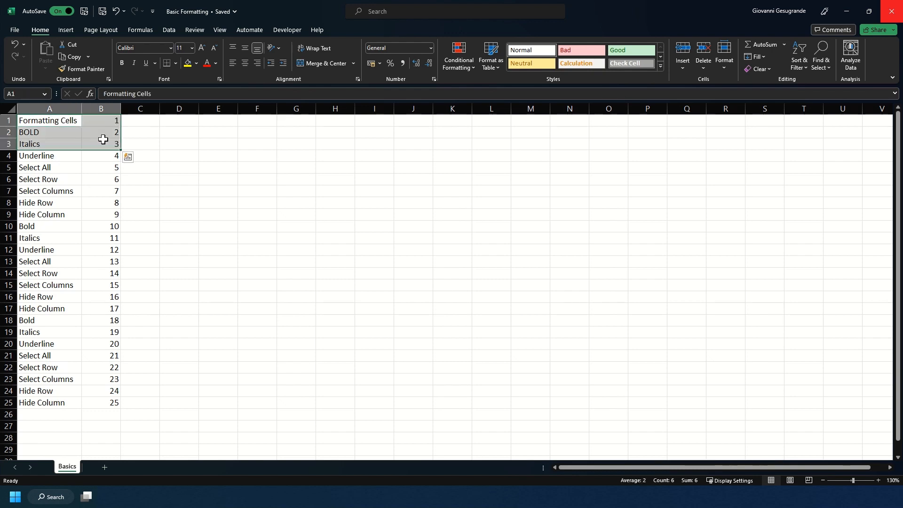
key("ctrl+b")
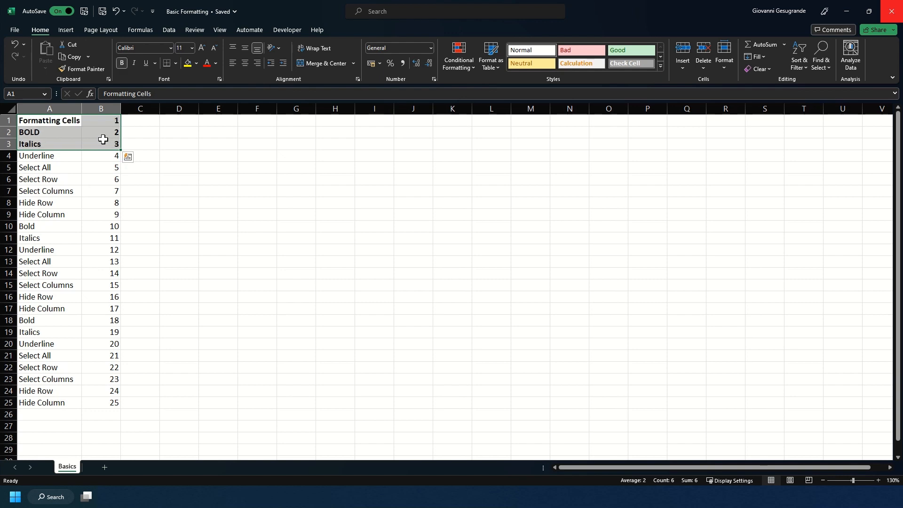
left_click(104, 141)
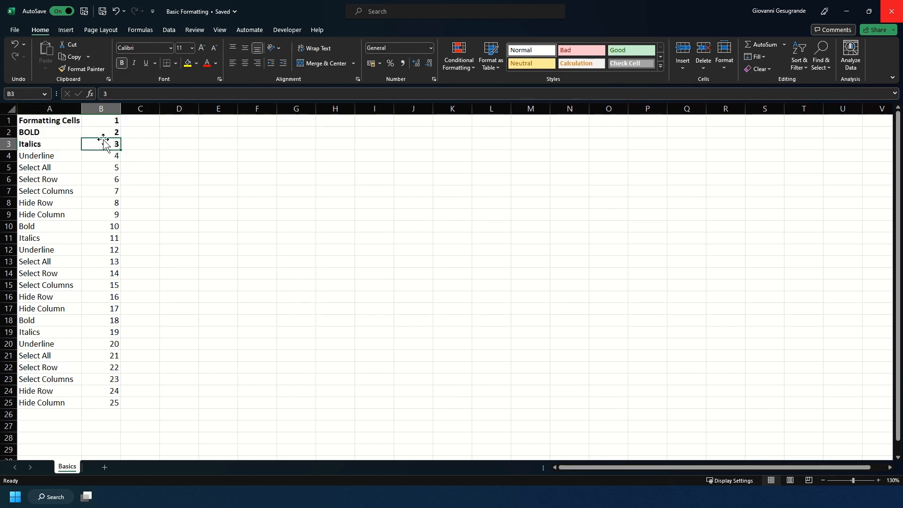
Italicize the contents of cells A4:B6 and apply a single underline to cells A7:B9
left_click_drag(71, 157, 106, 180)
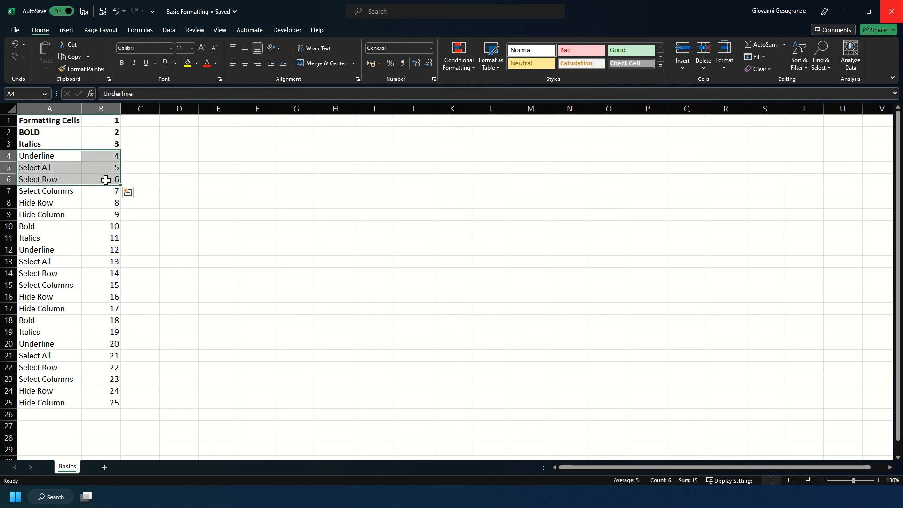
key("ctrl+i")
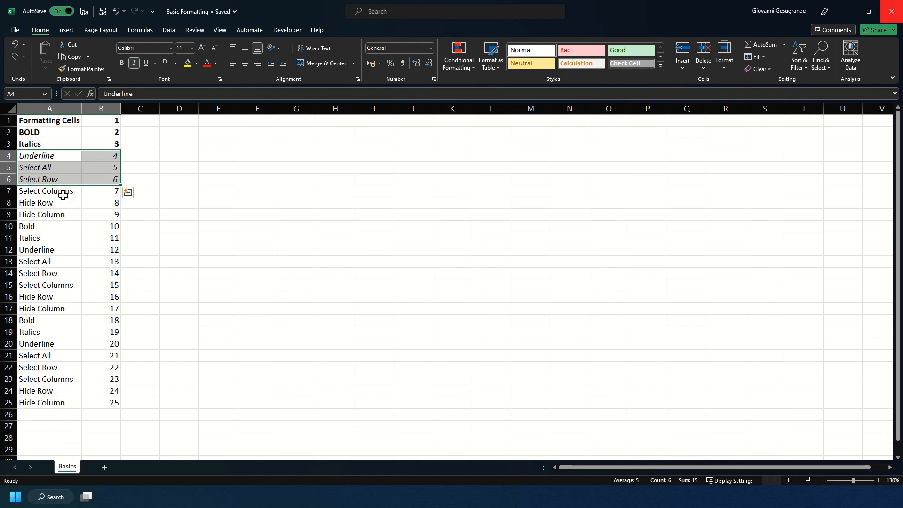
left_click_drag(63, 195, 97, 216)
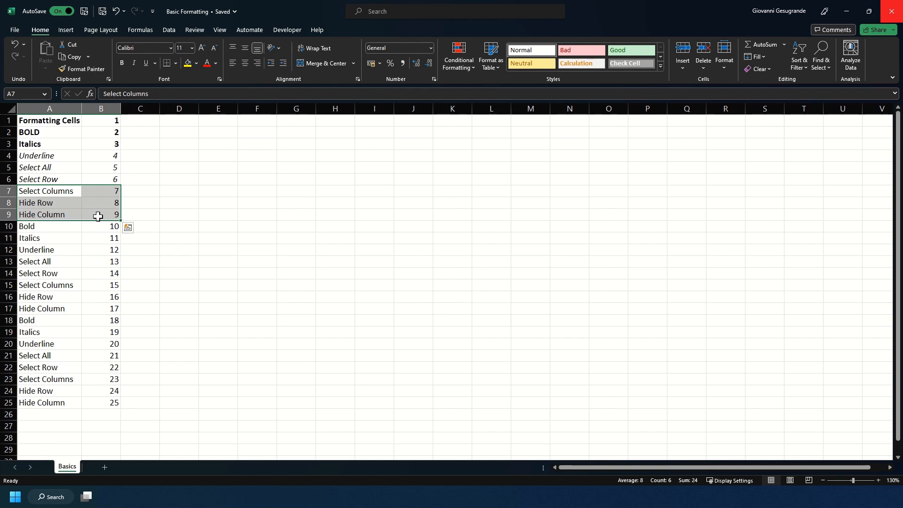
key("ctrl+u")
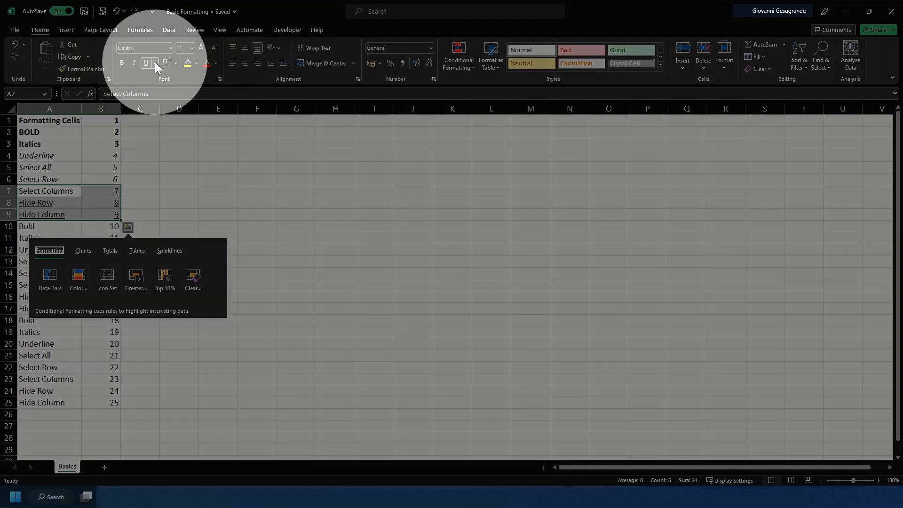
Change the underline on cells A7:B9 to a double underline
left_click(155, 63)
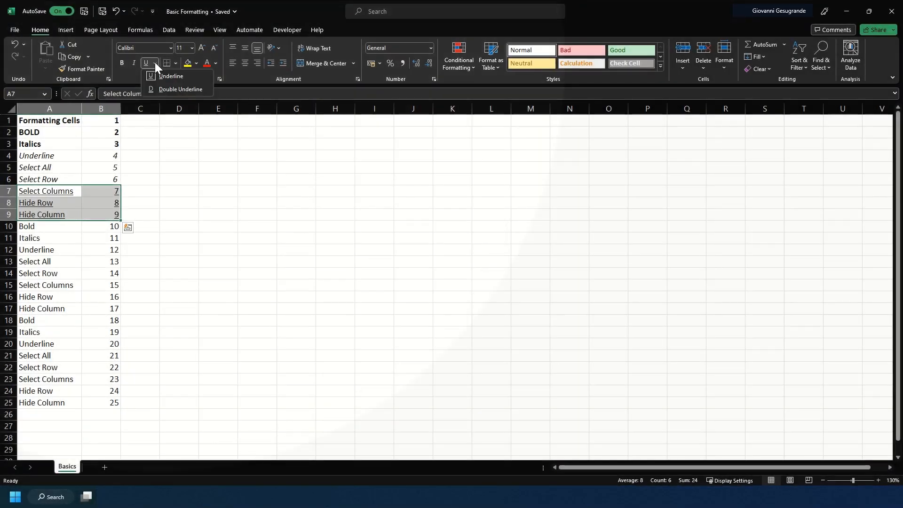
left_click(170, 89)
left_click(154, 271)
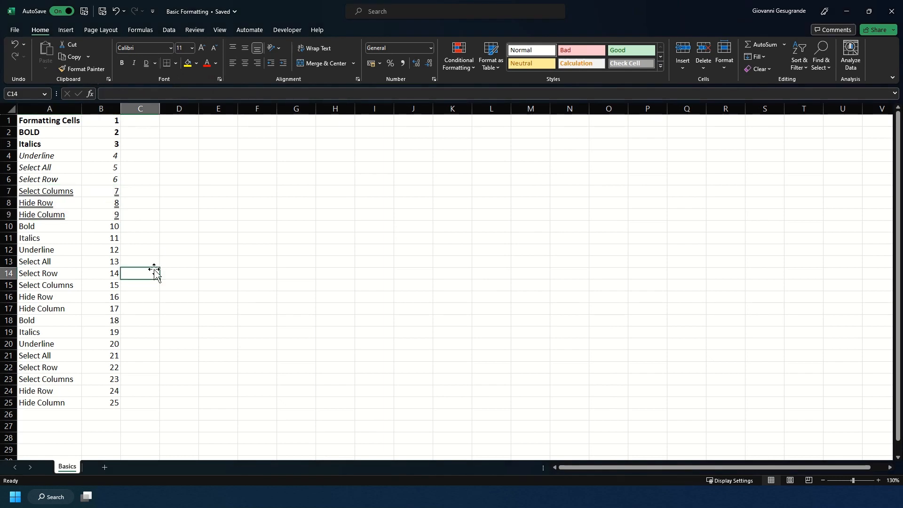
Set the underline on cells A7:B9 back to a single underline
left_click_drag(56, 193, 91, 214)
left_click(155, 65)
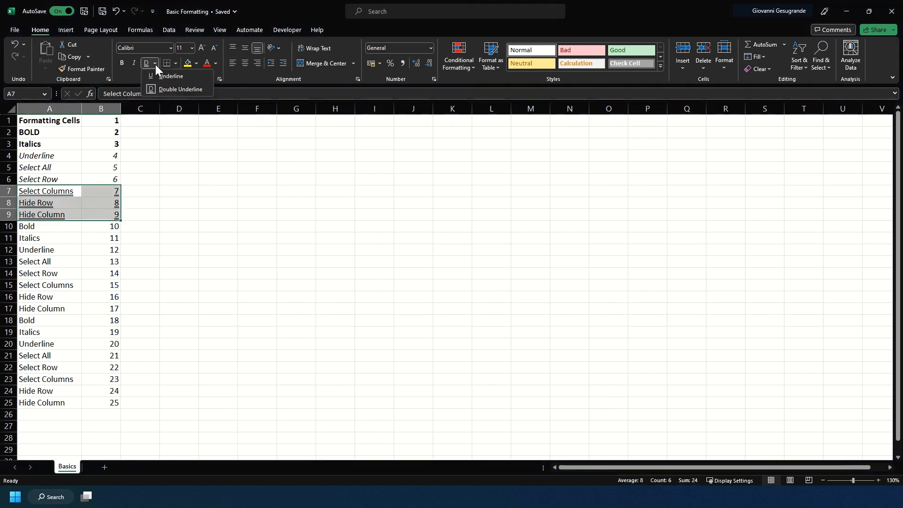
left_click(158, 78)
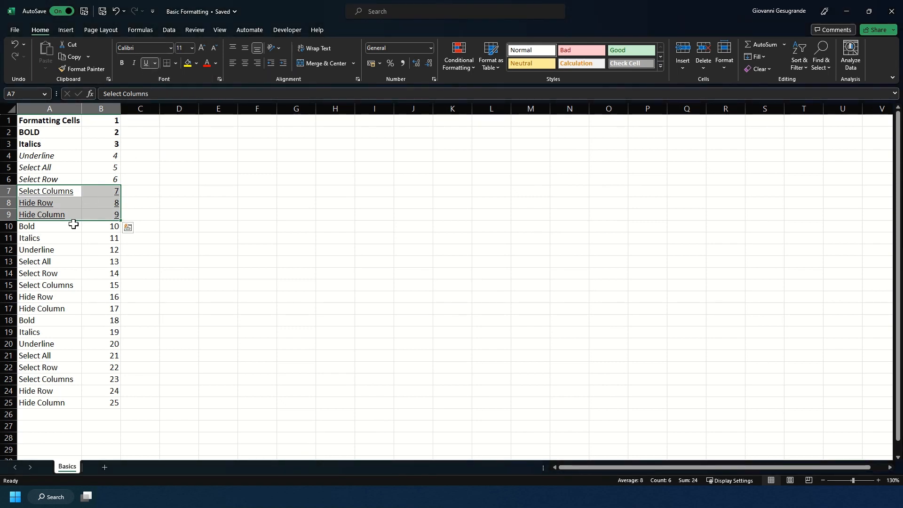
Select the whole data range around cell A10 and extend the selection to the entire worksheet
left_click(50, 230)
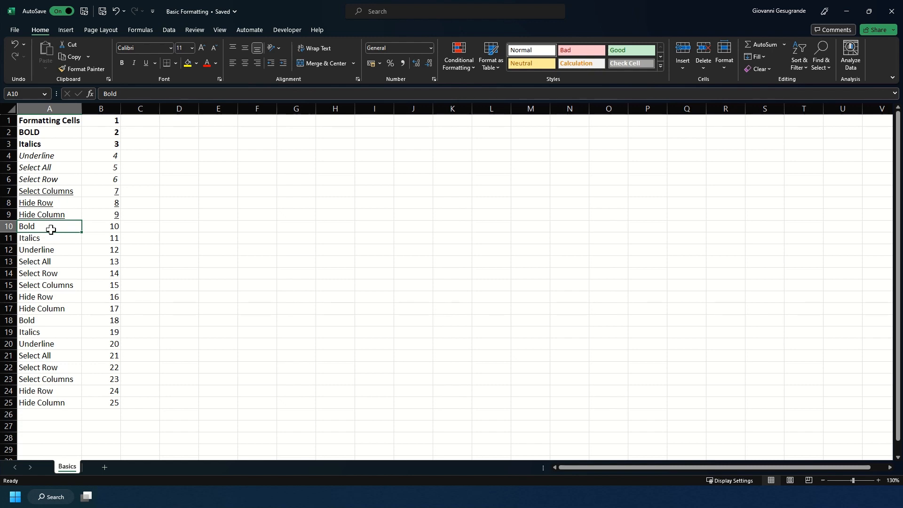
key("ctrl+a")
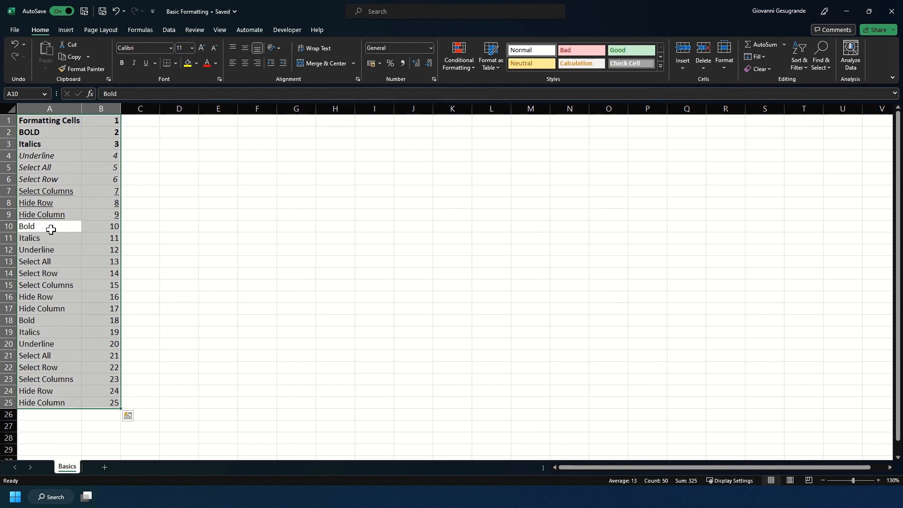
key("ctrl+a")
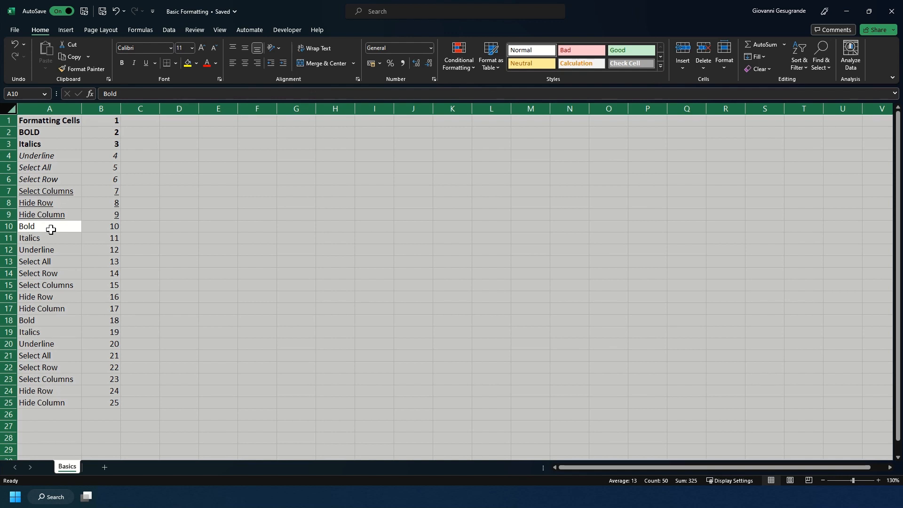
left_click(83, 210)
Copy the entire row 10 and paste it into the empty row 26 below the data
left_click(51, 227)
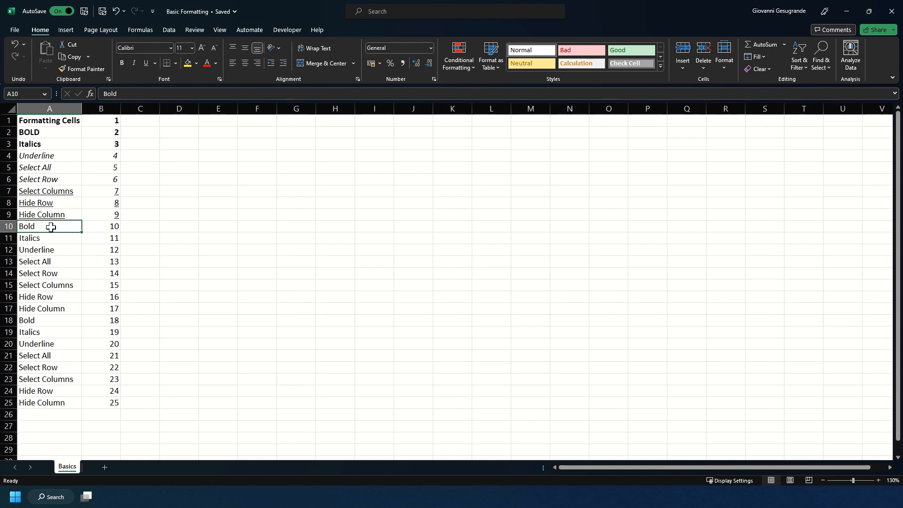
key("shift+space")
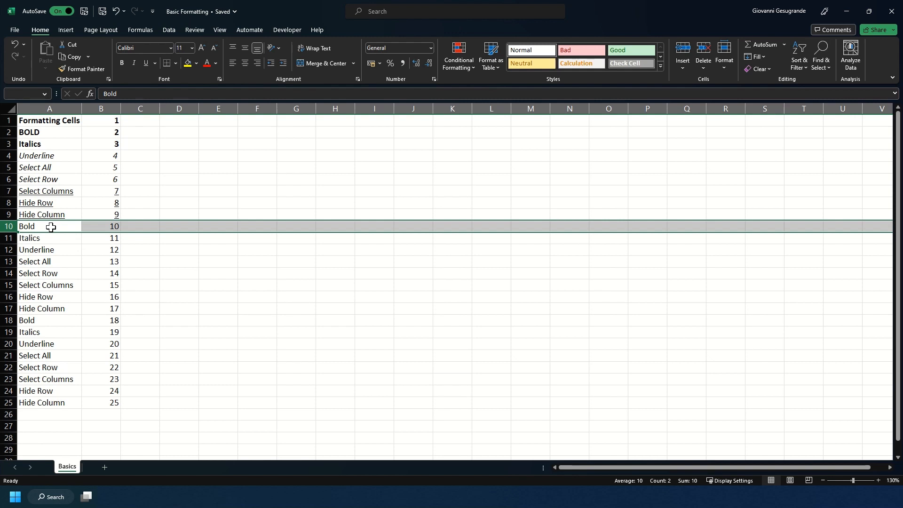
key("ctrl+c")
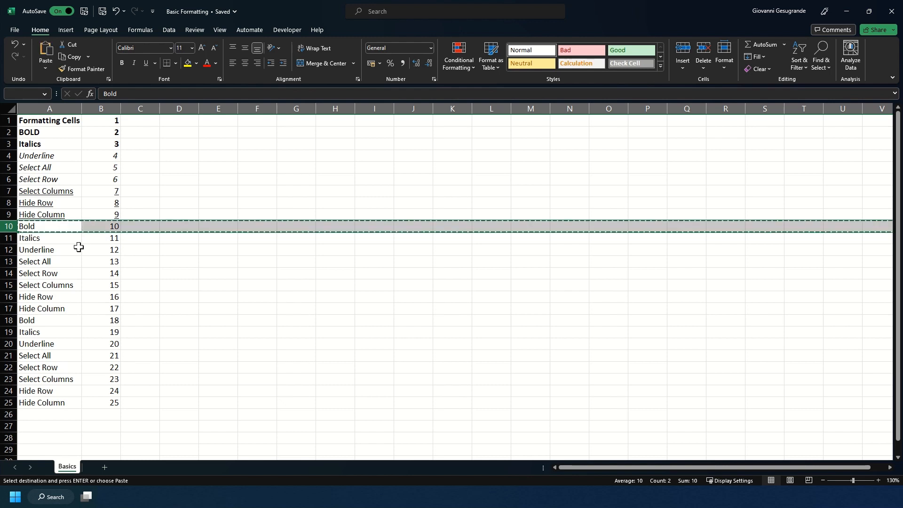
left_click(41, 413)
key("shift+space")
key("ctrl+v")
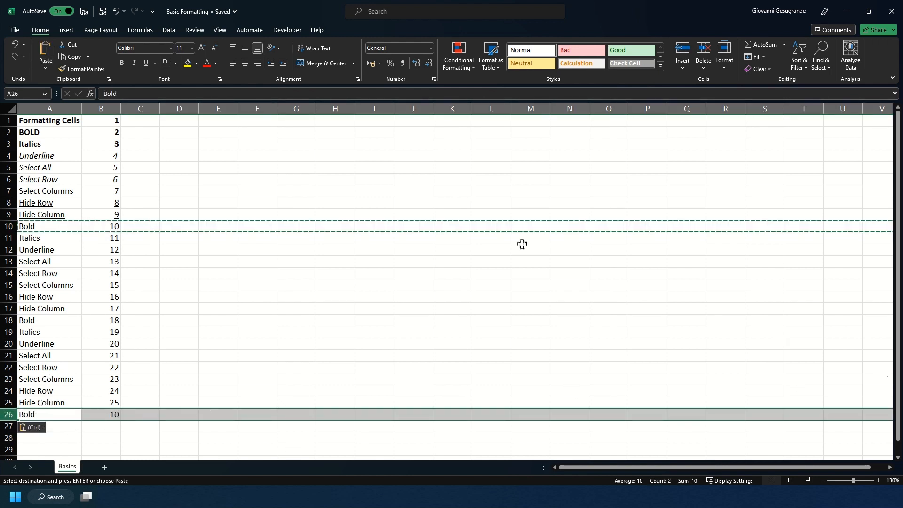
Copy the entire column A into column C and end copy mode
left_click(37, 297)
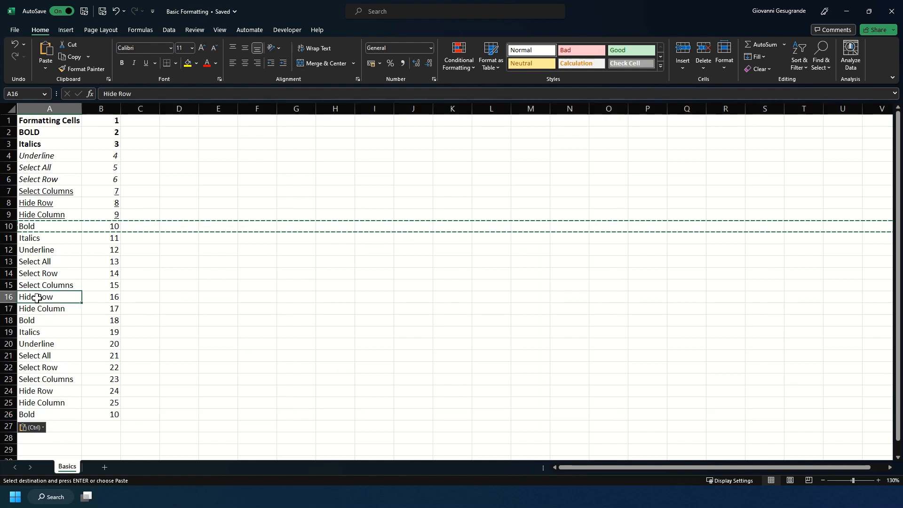
left_click(36, 253)
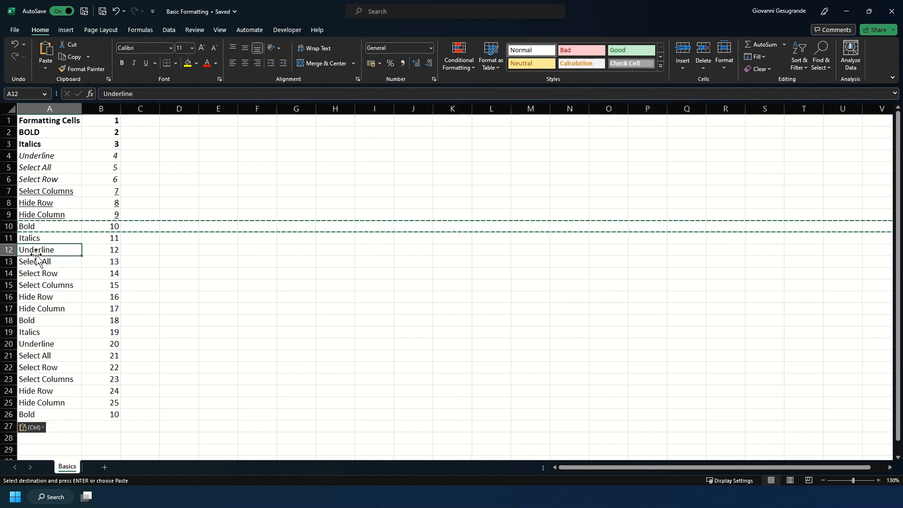
key("ctrl+space")
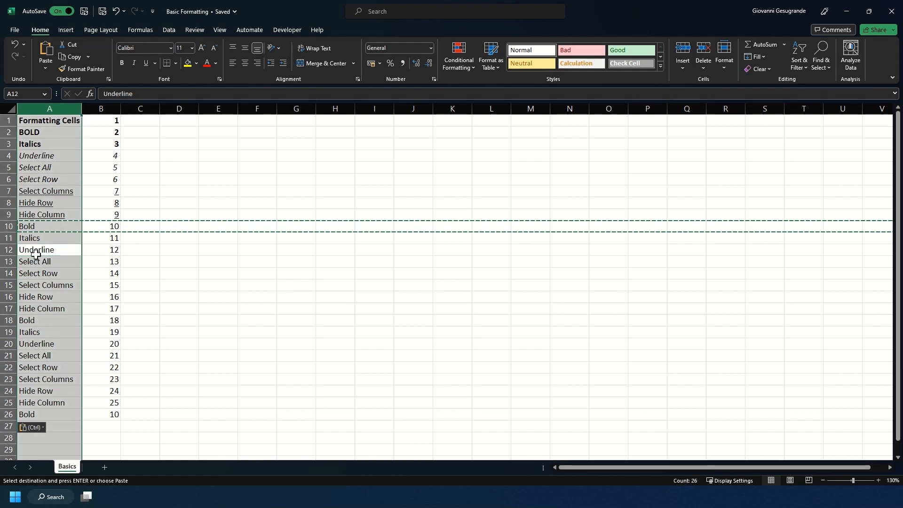
key("ctrl+c")
left_click(144, 109)
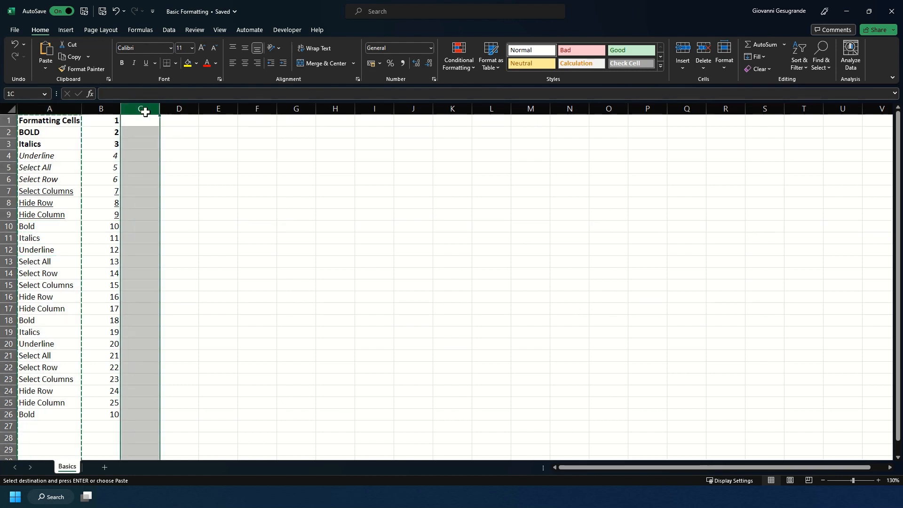
key("ctrl+v")
left_click(209, 169)
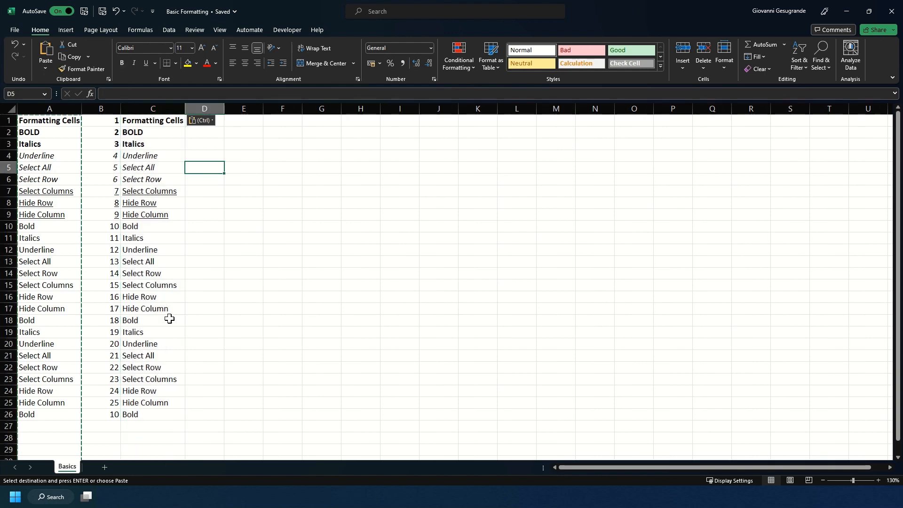
left_click(37, 430)
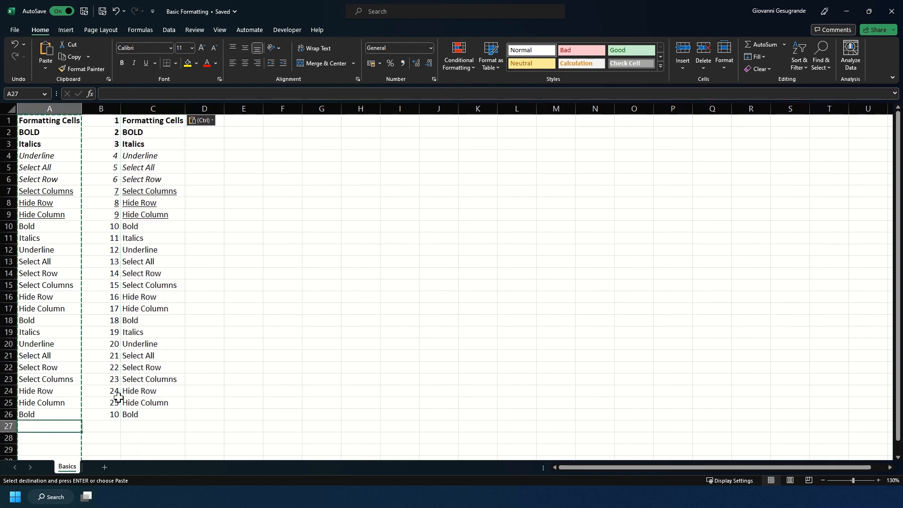
left_click(65, 325)
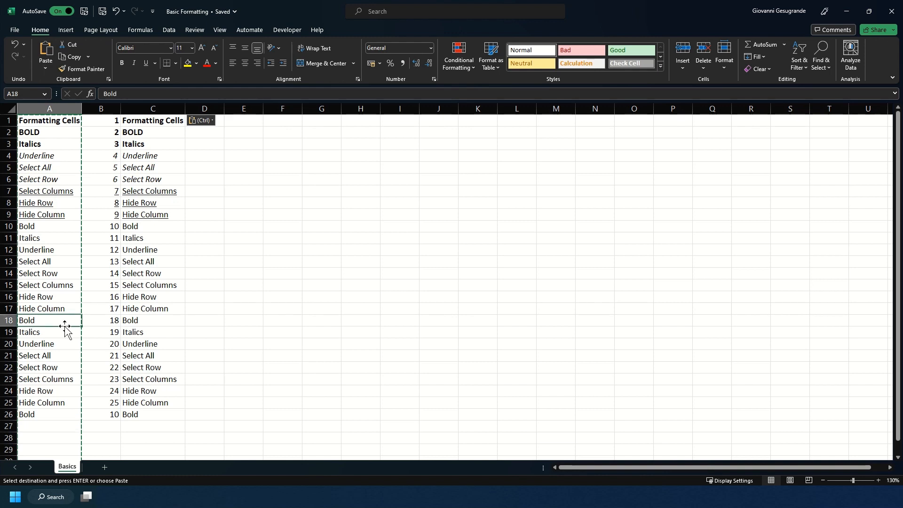
key("Escape")
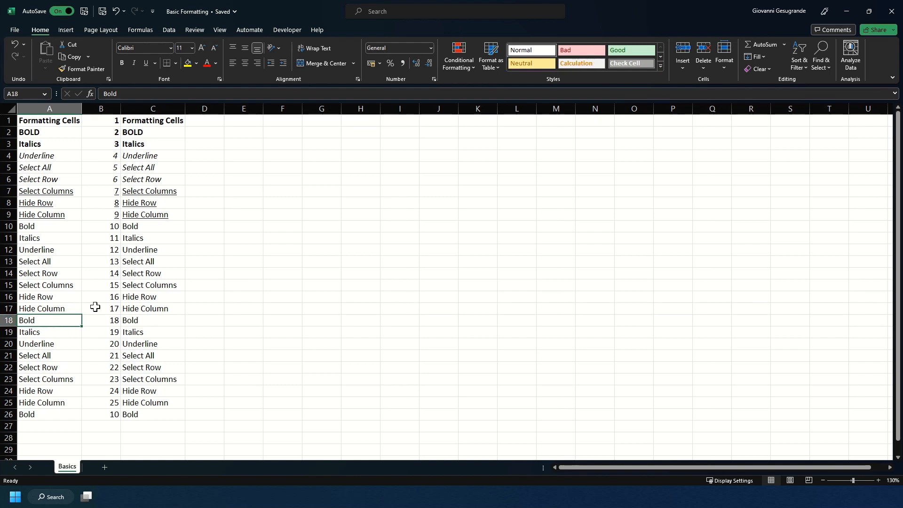
Select the entire row 26 and hide it
left_click(47, 416)
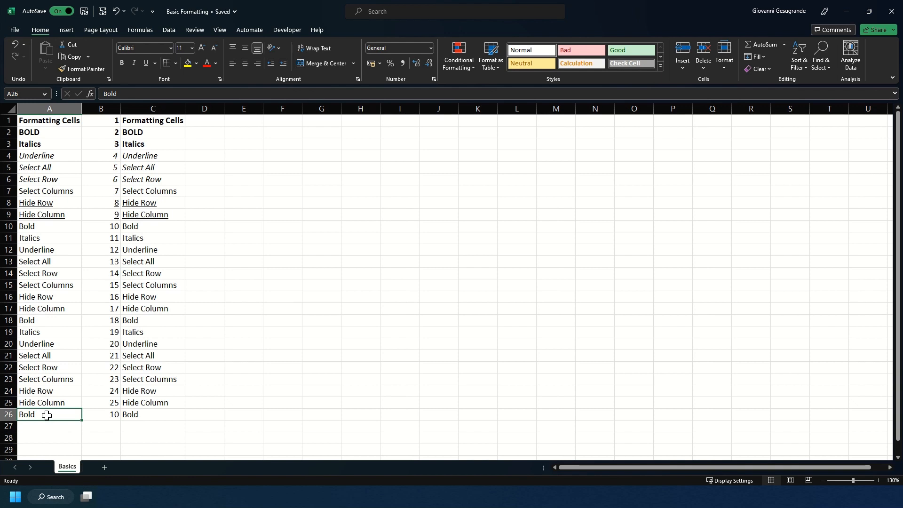
key("shift+space")
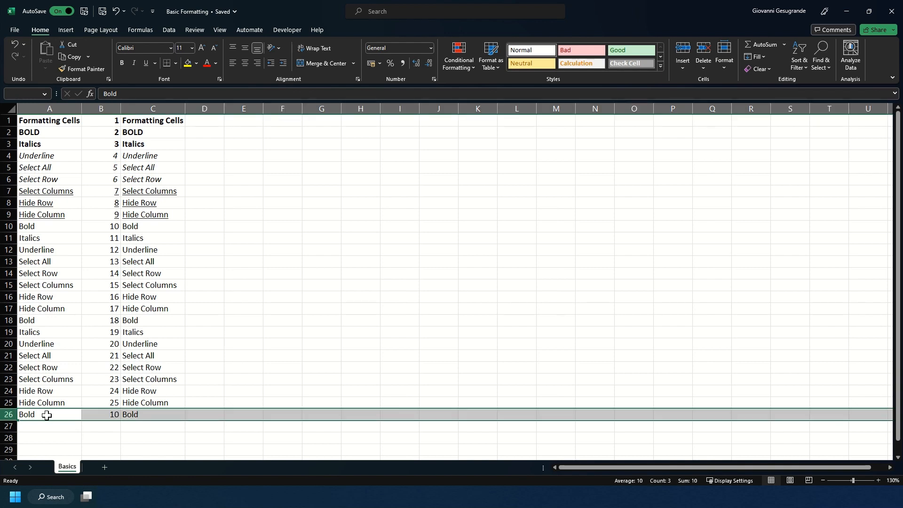
key("ctrl+9")
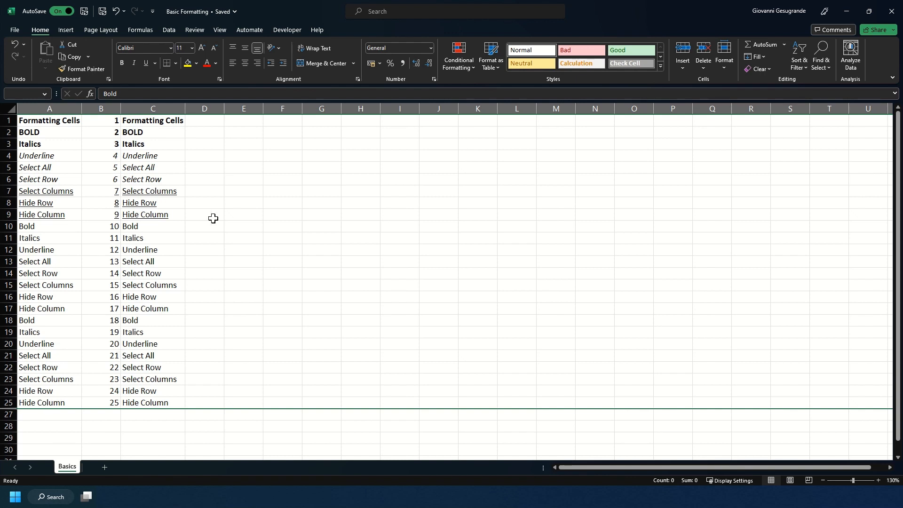
Select the entire column C and hide it
left_click(147, 227)
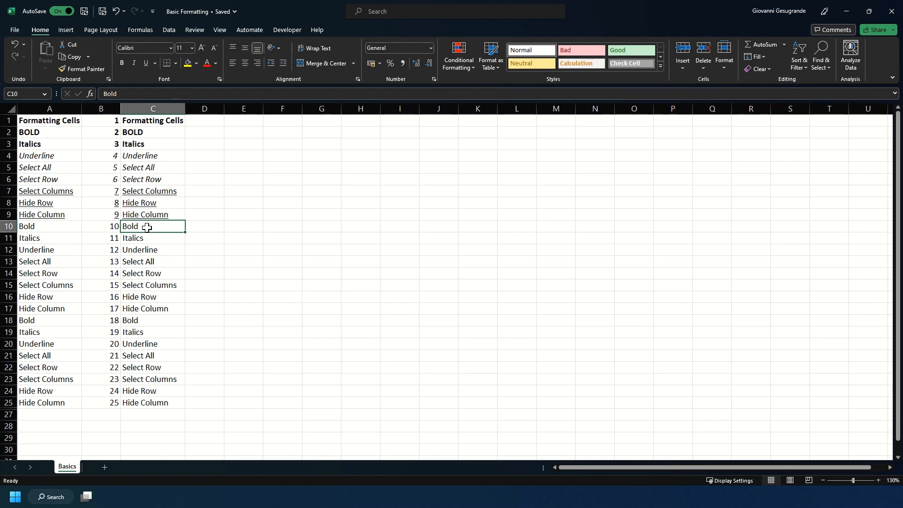
key("ctrl+space")
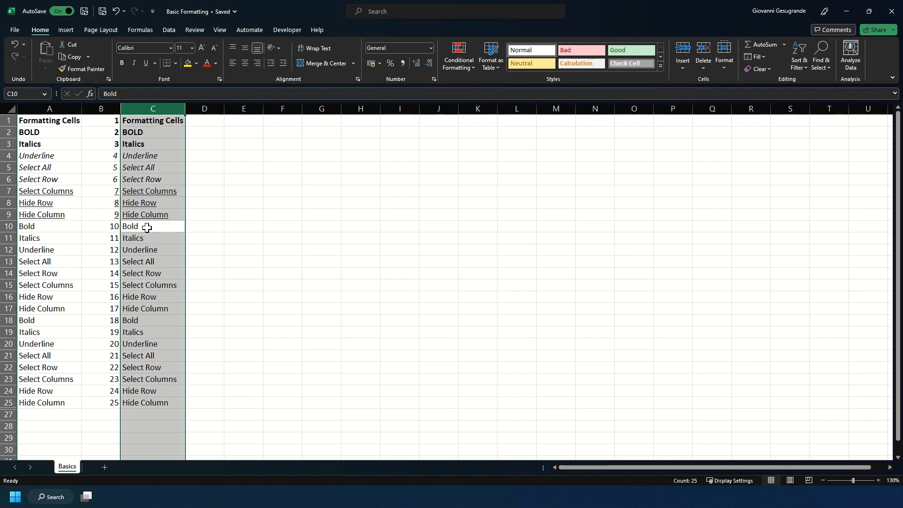
key("ctrl+0")
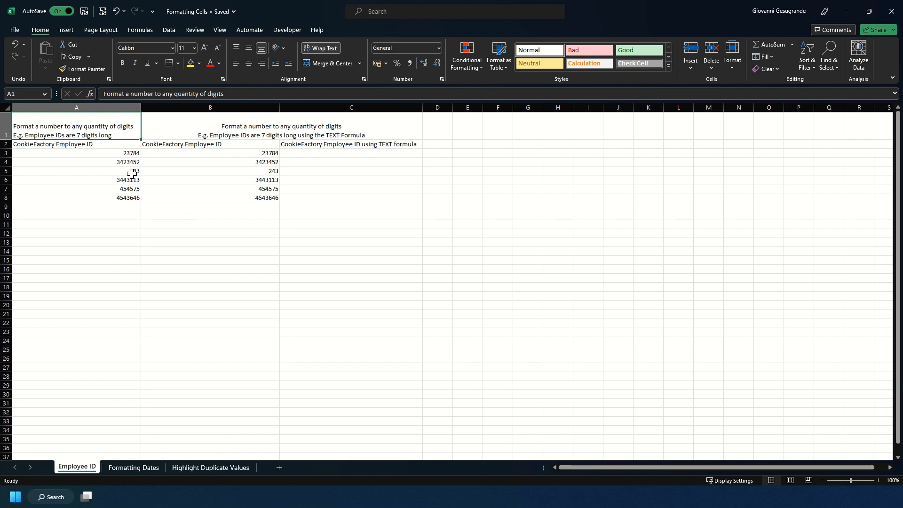
Apply the custom number format 0000000 to the employee IDs in A3:A8
left_click(102, 155)
left_click_drag(102, 155, 105, 200)
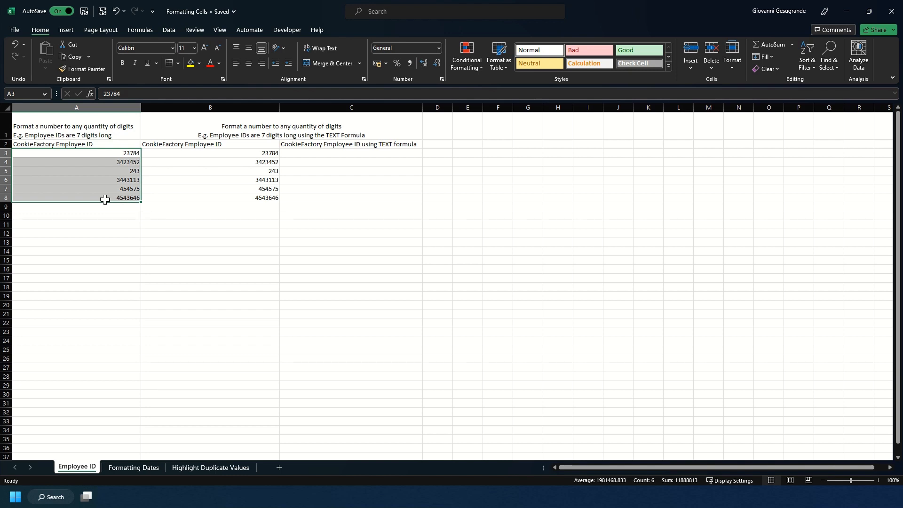
key("ctrl+1")
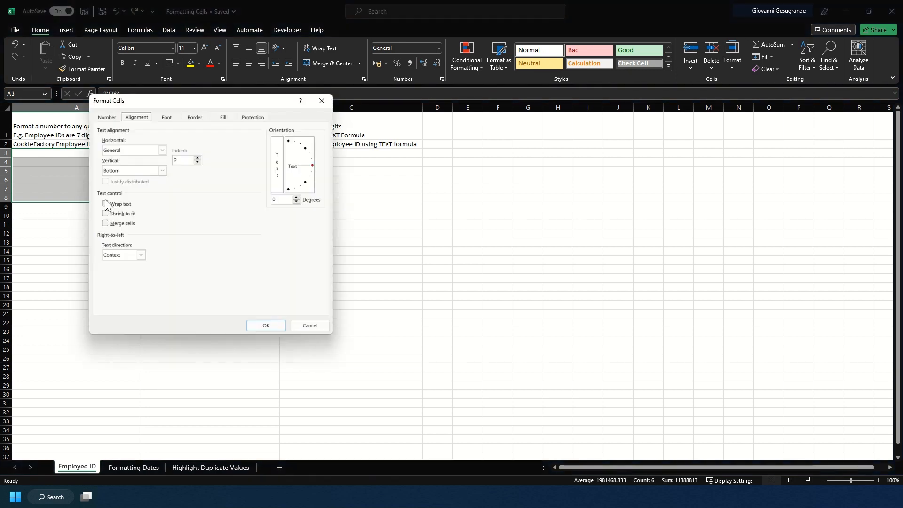
left_click(104, 120)
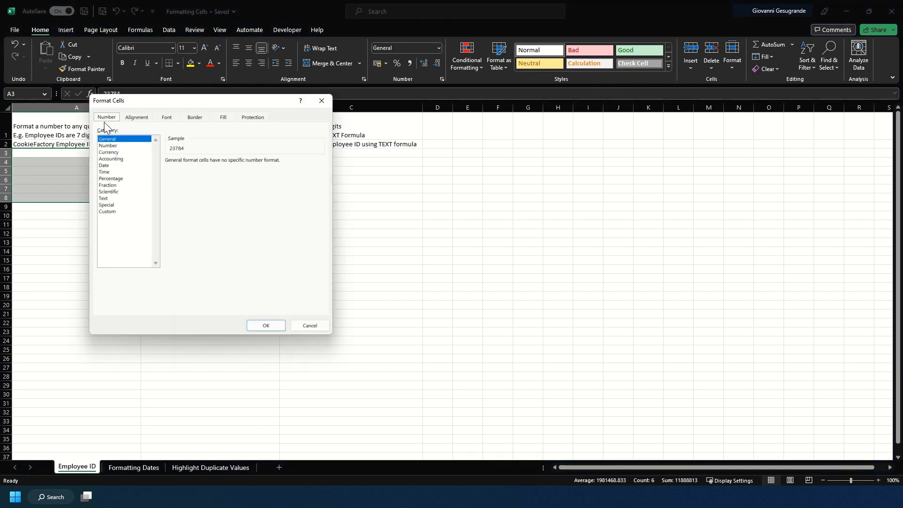
left_click(111, 212)
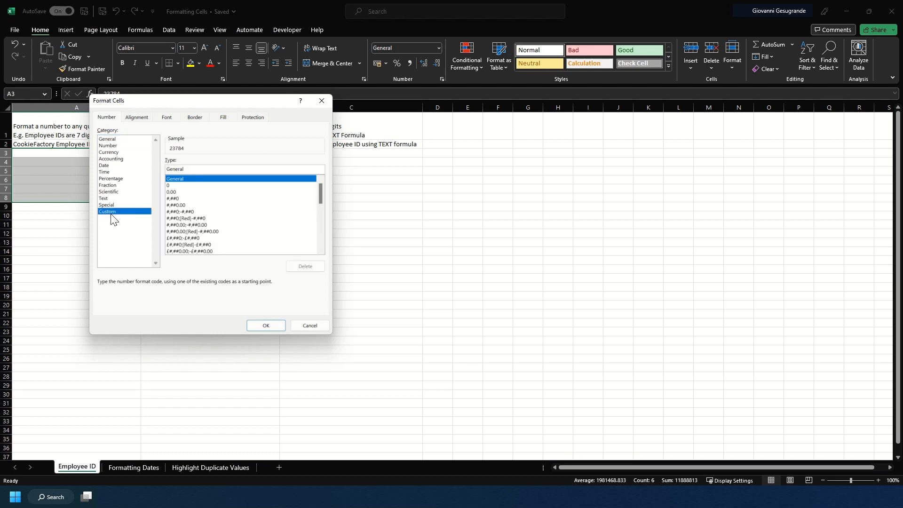
left_click_drag(187, 169, 163, 169)
key("BackSpace")
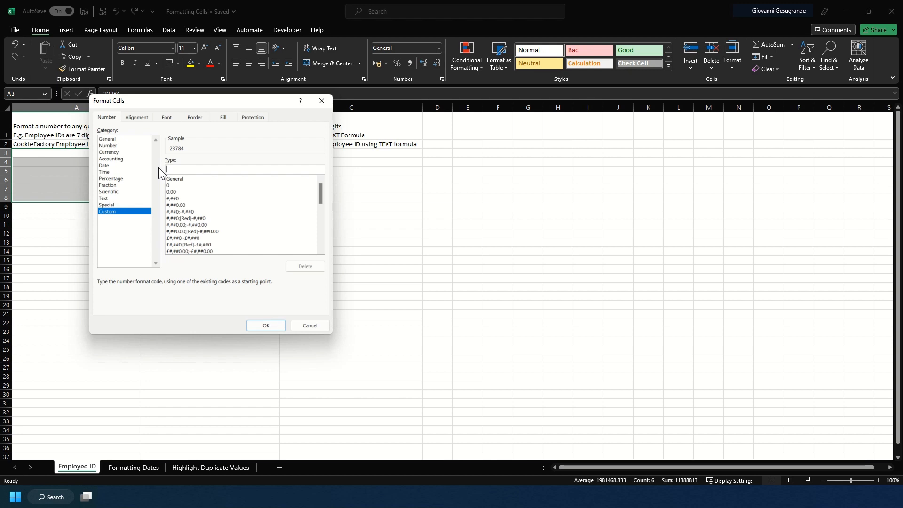
type("0000000")
left_click(267, 325)
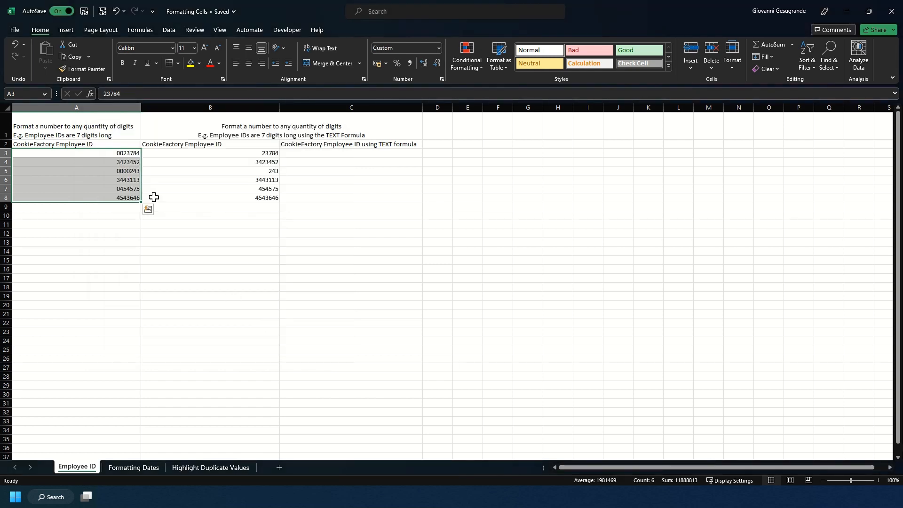
left_click_drag(126, 153, 129, 198)
left_click(200, 258)
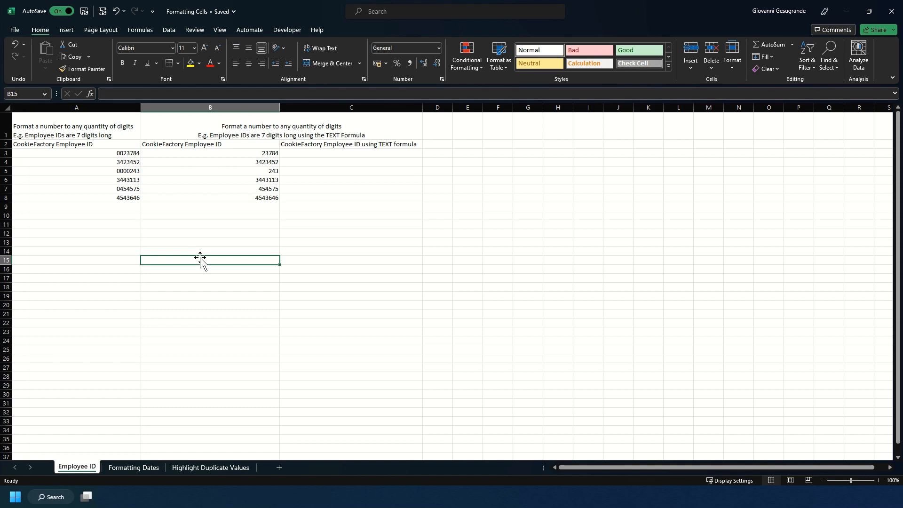
left_click(306, 143)
left_click(226, 126)
left_click_drag(226, 126, 329, 204)
left_click(323, 221)
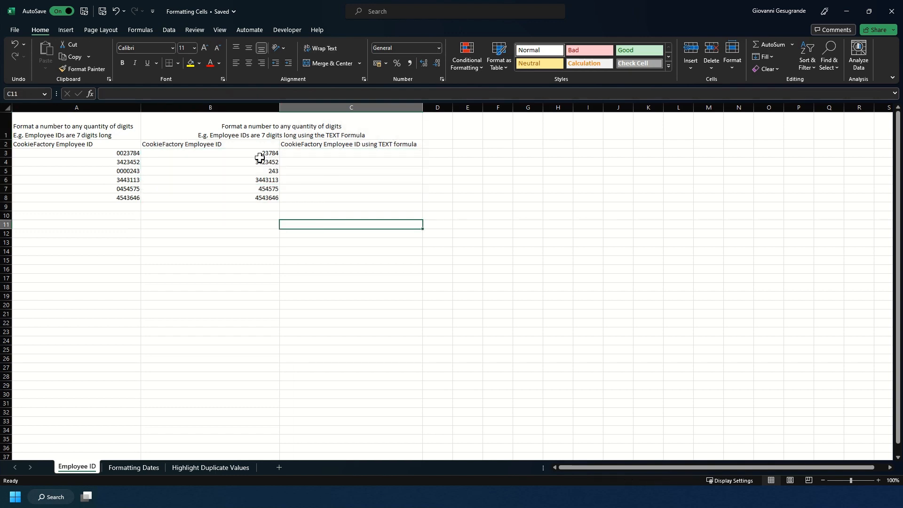
left_click_drag(259, 157, 262, 207)
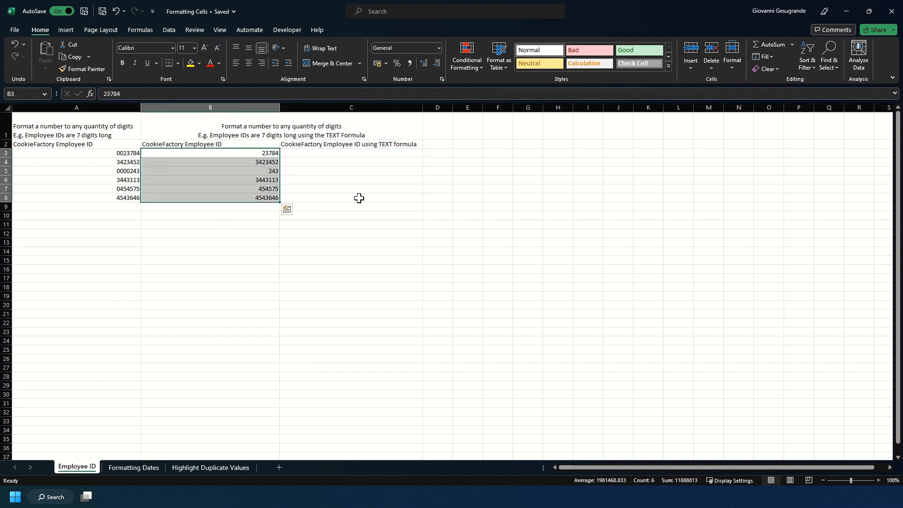
Enter the formula =TEXT(B3,"0000000") in cell C3
left_click(326, 153)
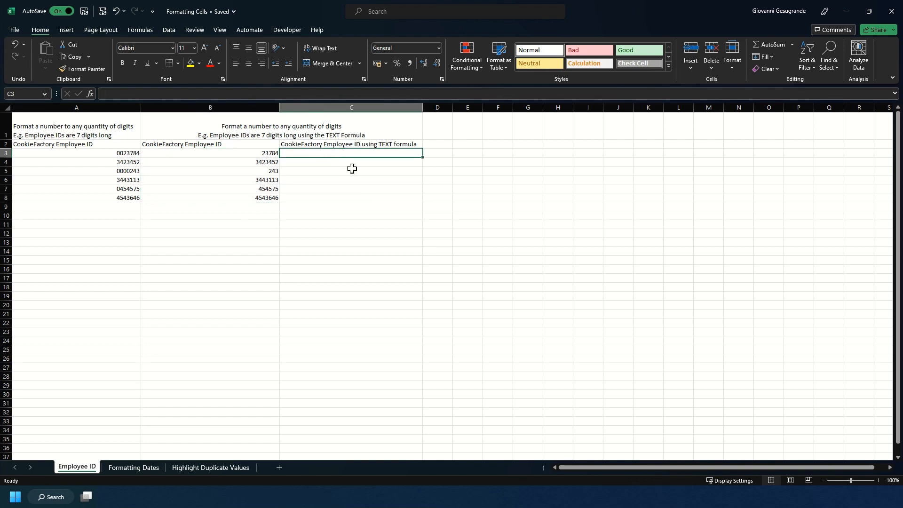
type("=TEXT(")
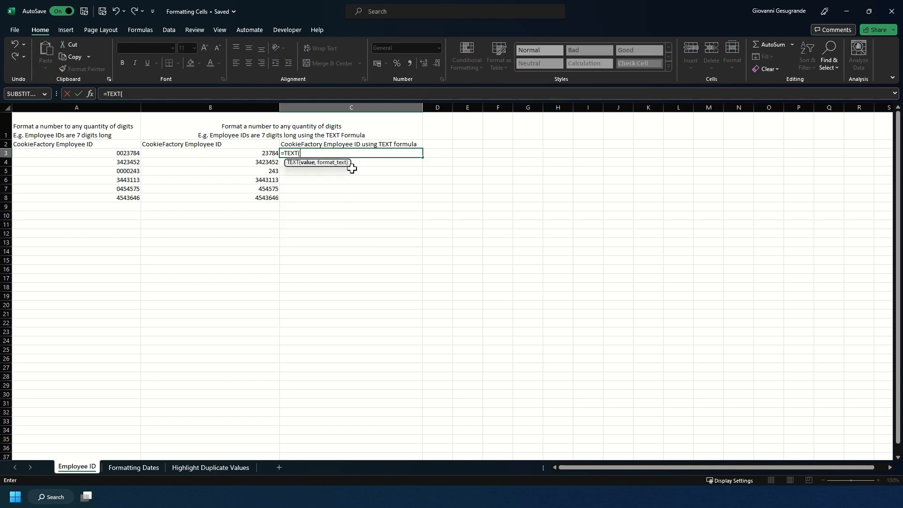
left_click(275, 152)
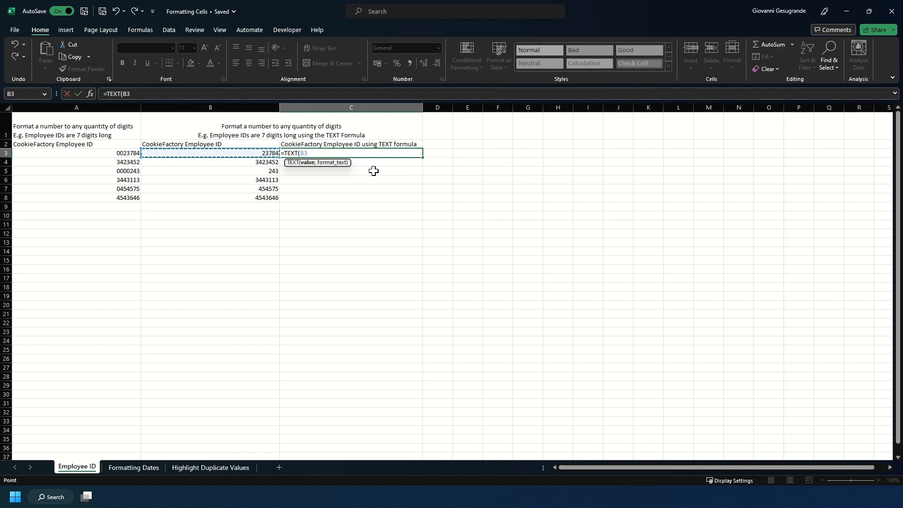
type(",")
type("0000000")
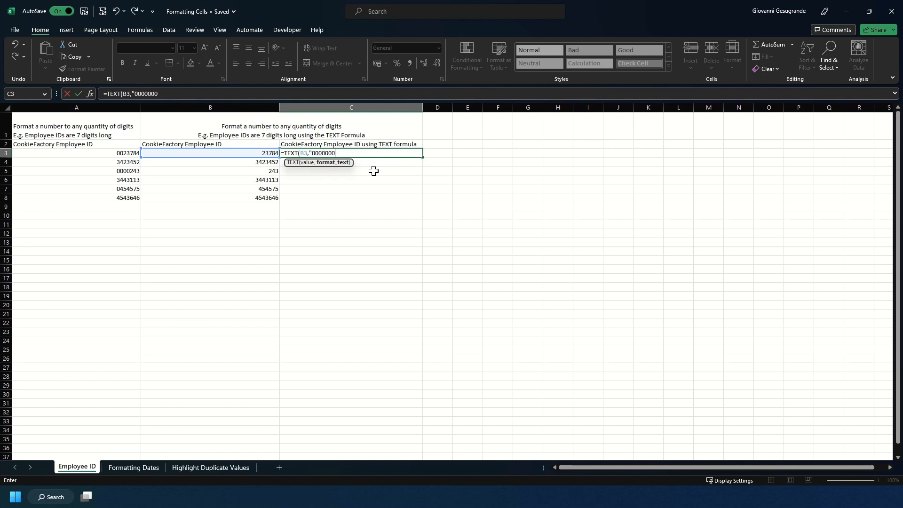
type("\")")
key("Return")
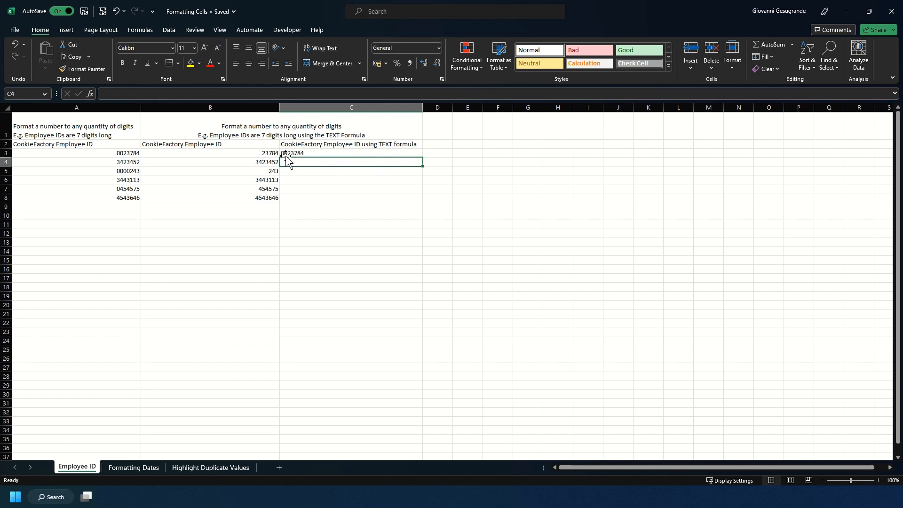
Fill the TEXT formula from C3 down through C8 and check the copied formula in C5
left_click(323, 153)
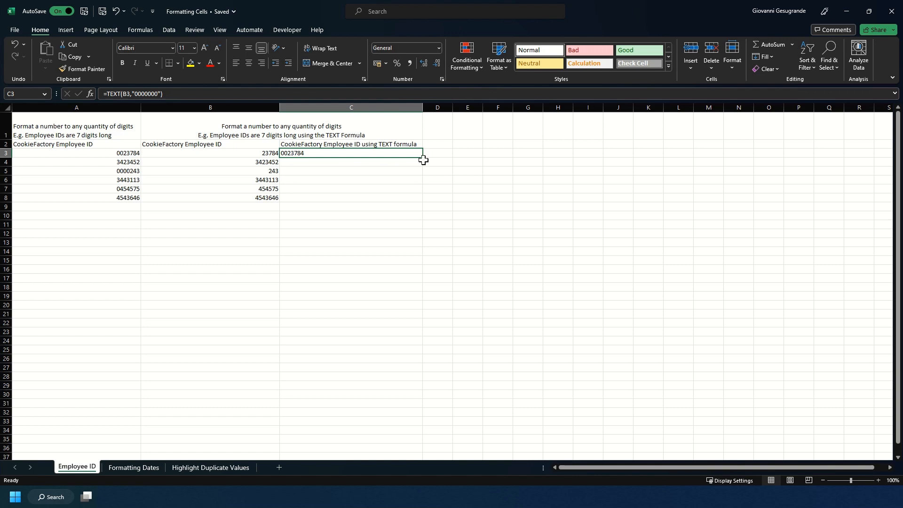
double_click(423, 158)
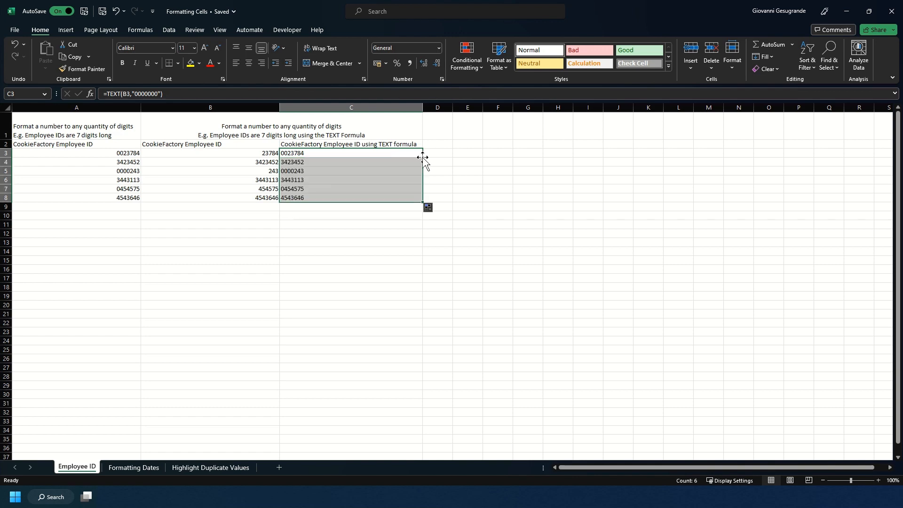
left_click(312, 175)
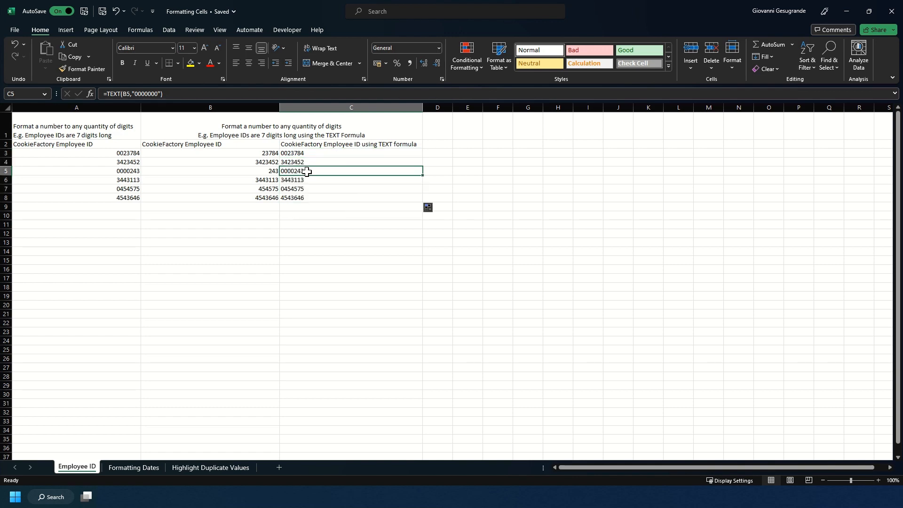
left_click_drag(126, 153, 131, 198)
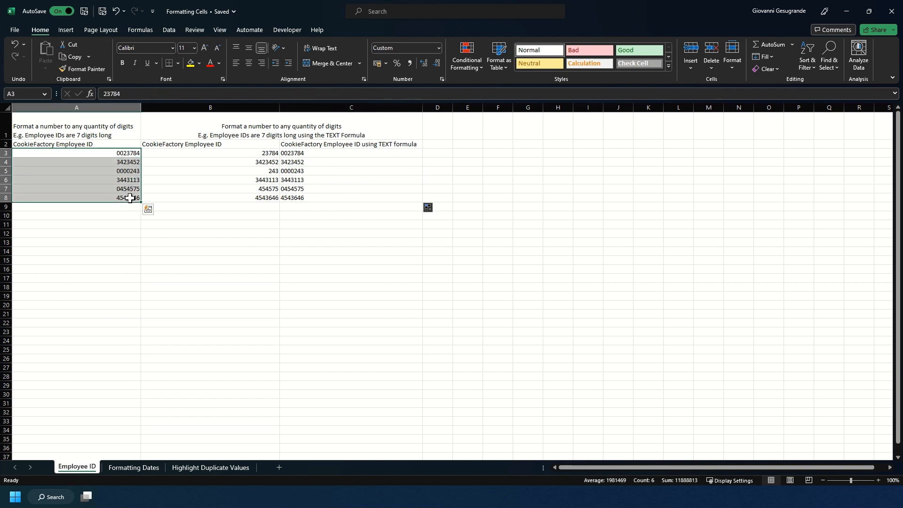
left_click_drag(294, 154, 301, 199)
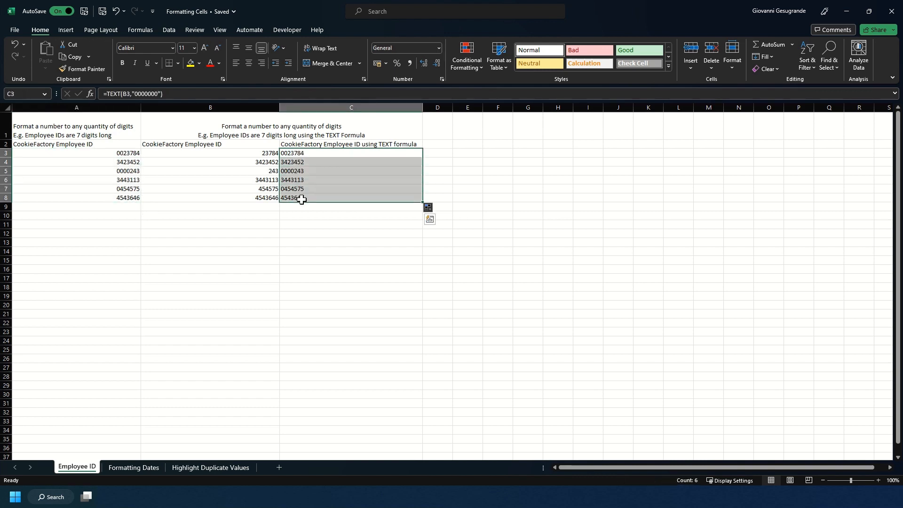
left_click(307, 231)
left_click(66, 126)
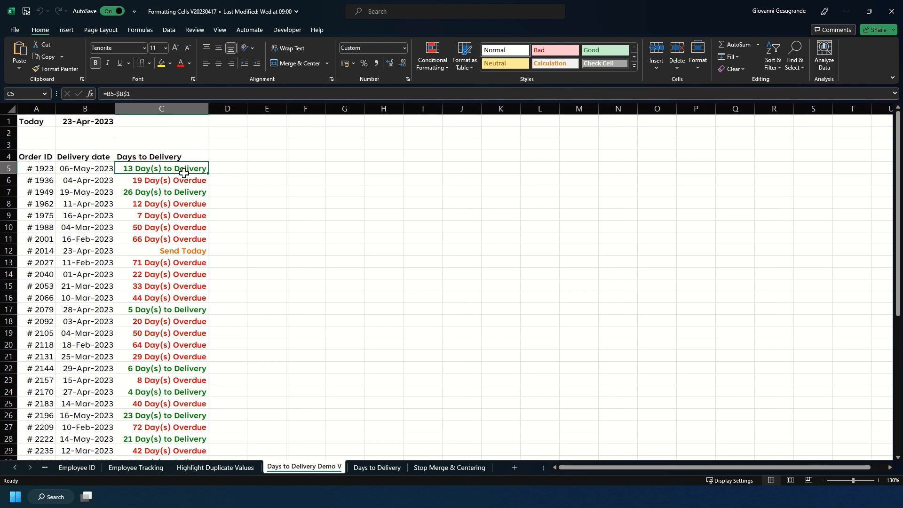
Examine the delivery dates and the colour-coded Days to Delivery labels on the Days to Delivery Demo V sheet
left_click(90, 182)
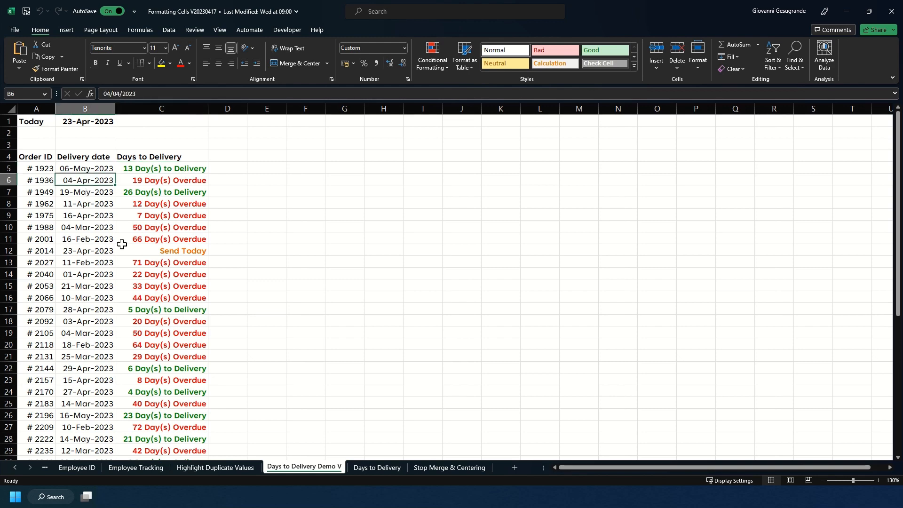
left_click(139, 249)
left_click(103, 261)
scroll(140, 320, "down", 2)
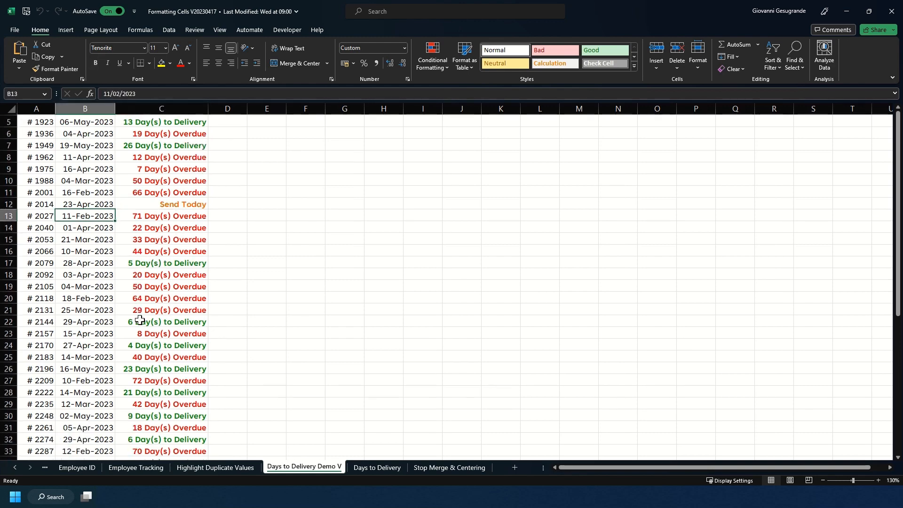
scroll(139, 320, "up", 2)
left_click(158, 204)
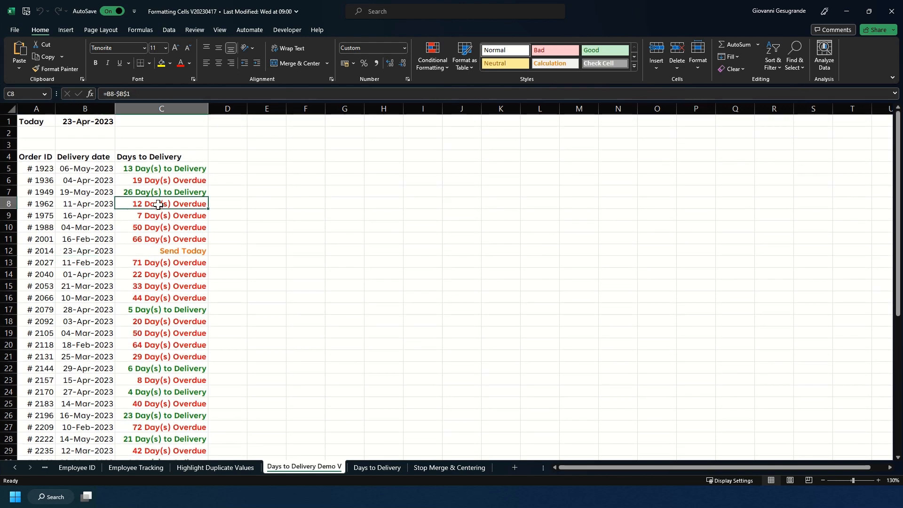
left_click_drag(158, 205, 162, 237)
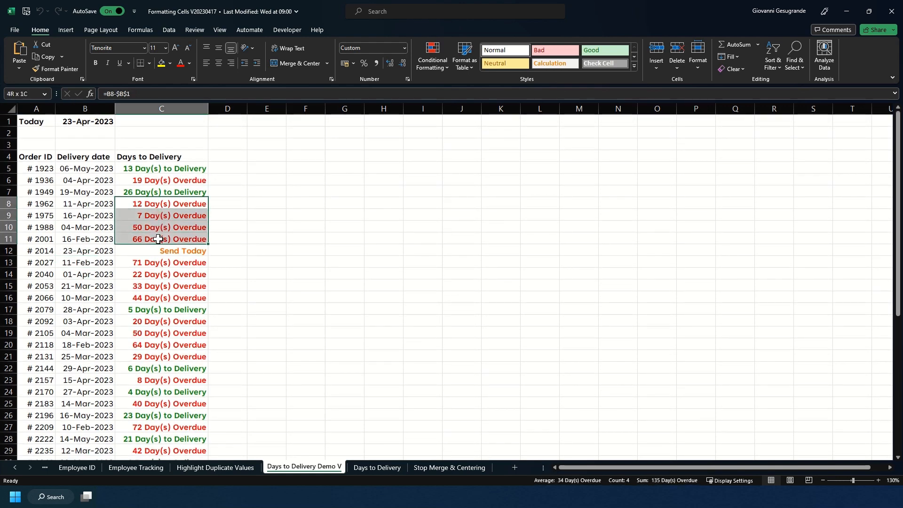
left_click(155, 191)
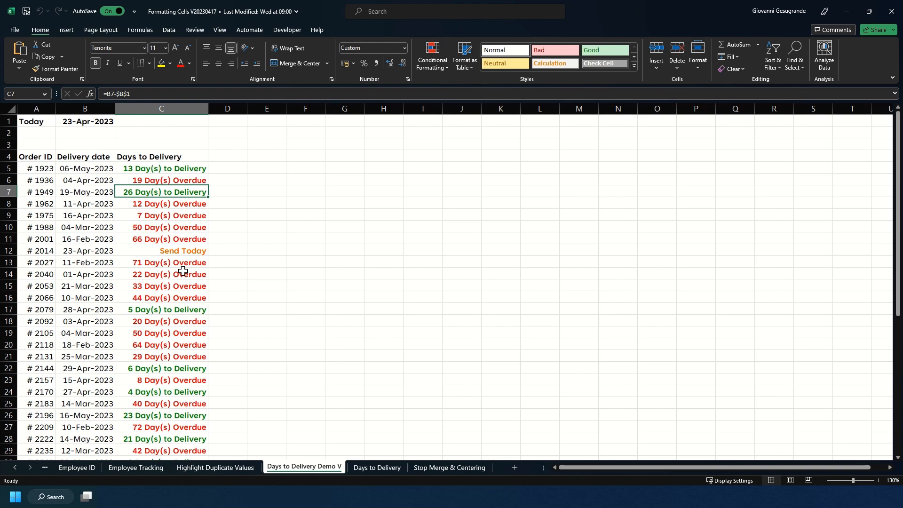
left_click(177, 247)
scroll(177, 248, "down", 8)
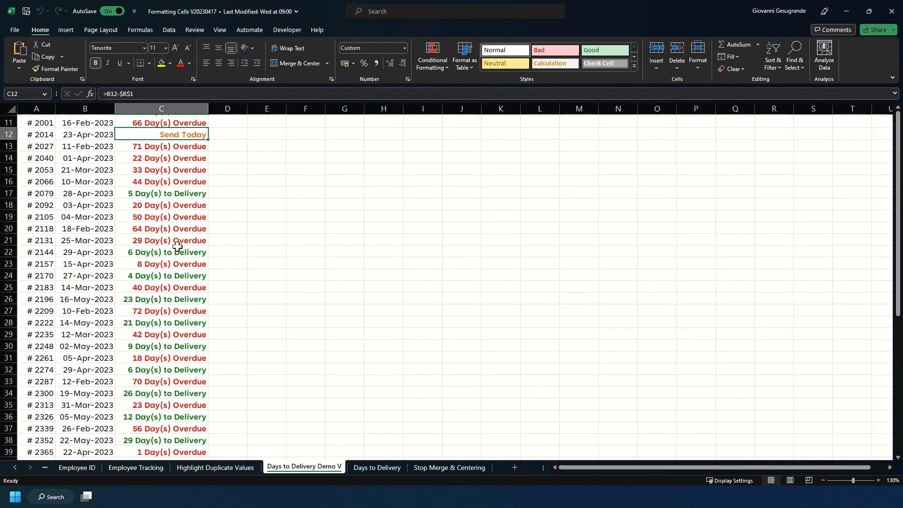
scroll(177, 247, "up", 8)
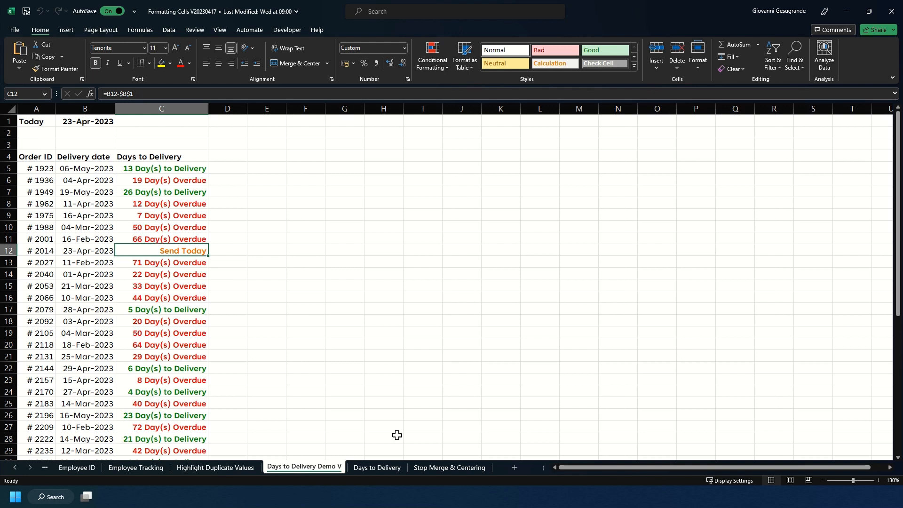
Open the Days to Delivery sheet and examine its order IDs, delivery dates and unformatted days-to-delivery formulas
left_click(355, 467)
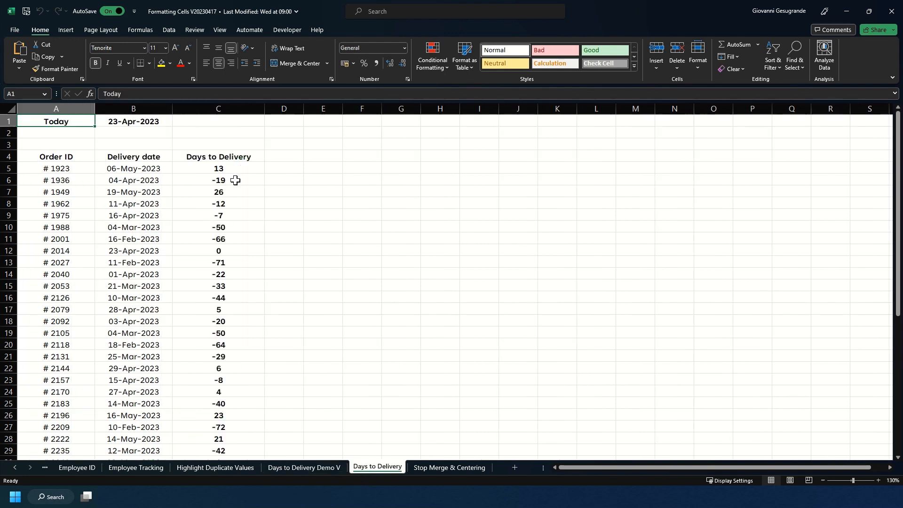
left_click(125, 165)
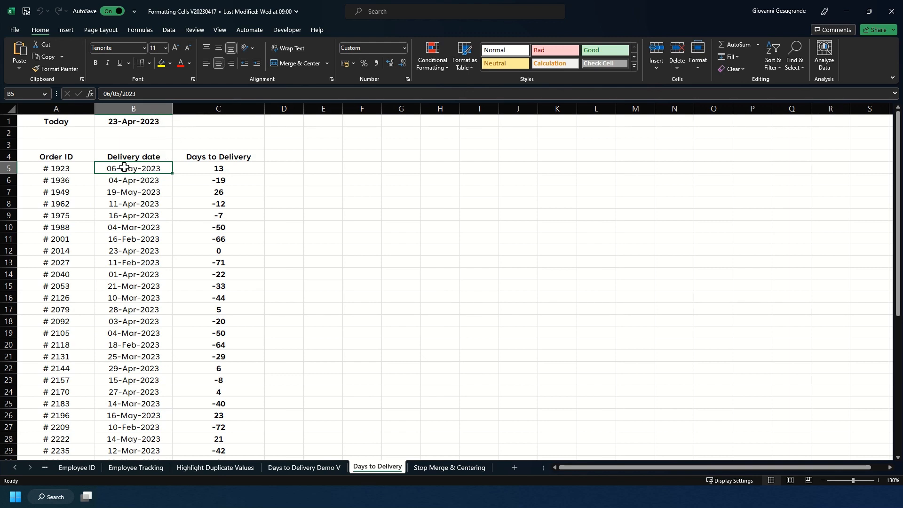
left_click(200, 172)
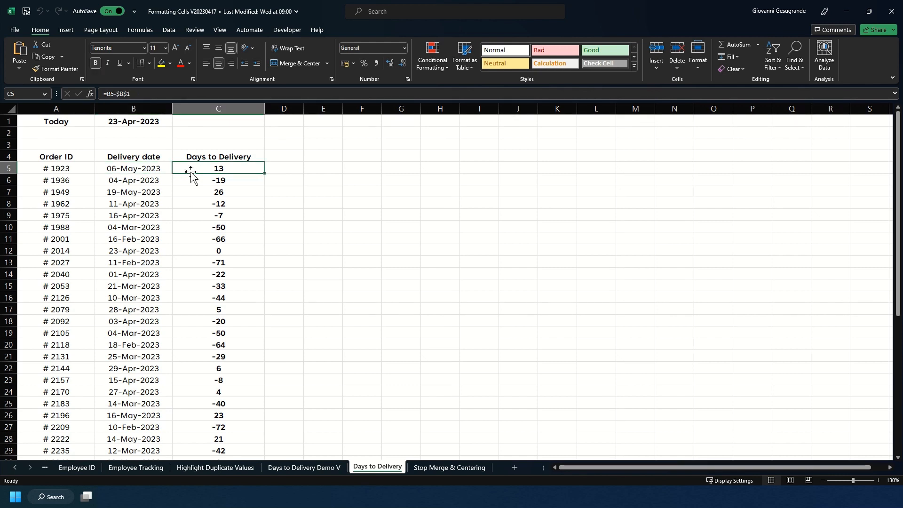
left_click(131, 171)
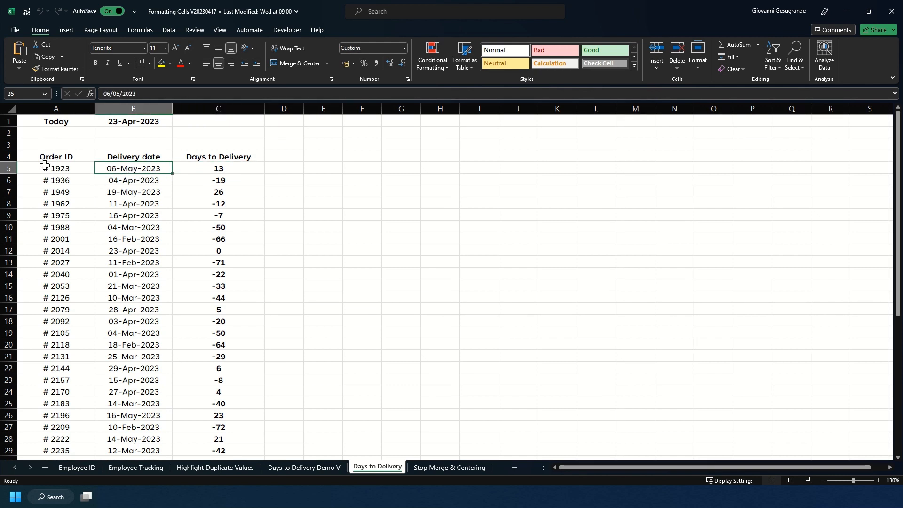
left_click(218, 181)
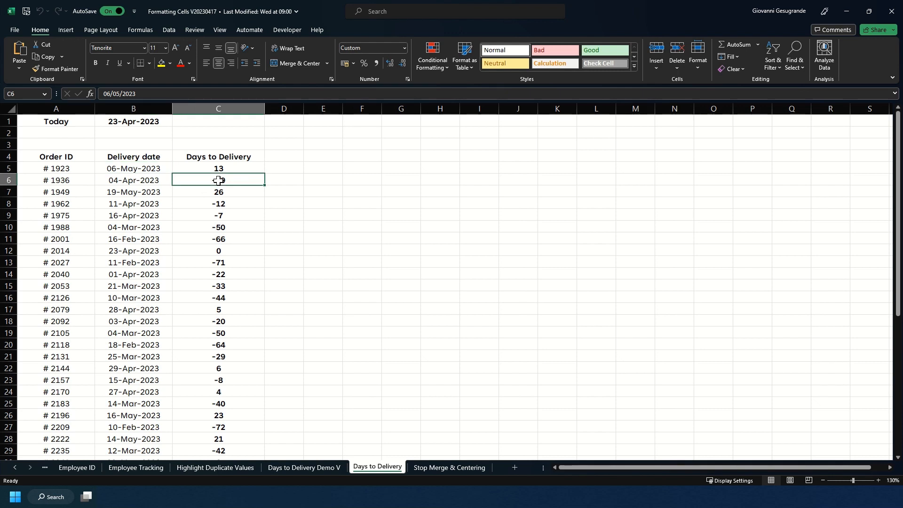
left_click(120, 185)
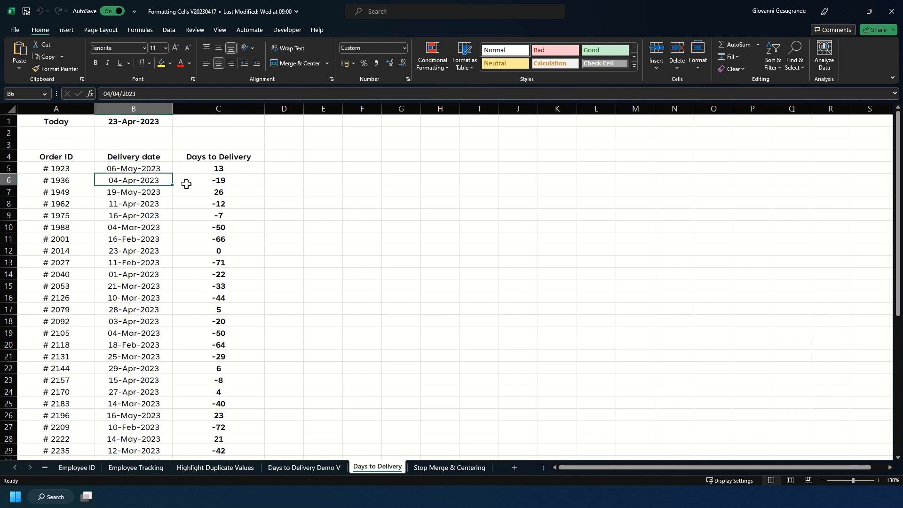
left_click(69, 185)
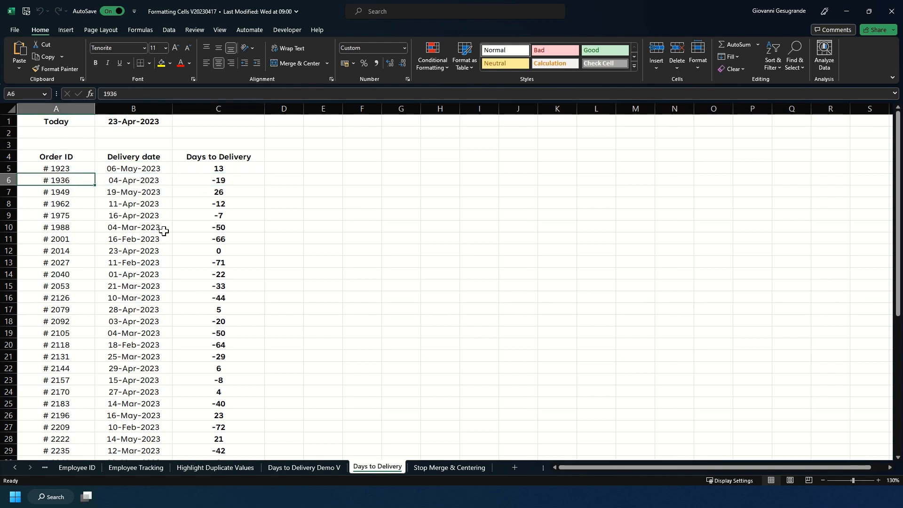
left_click(213, 225)
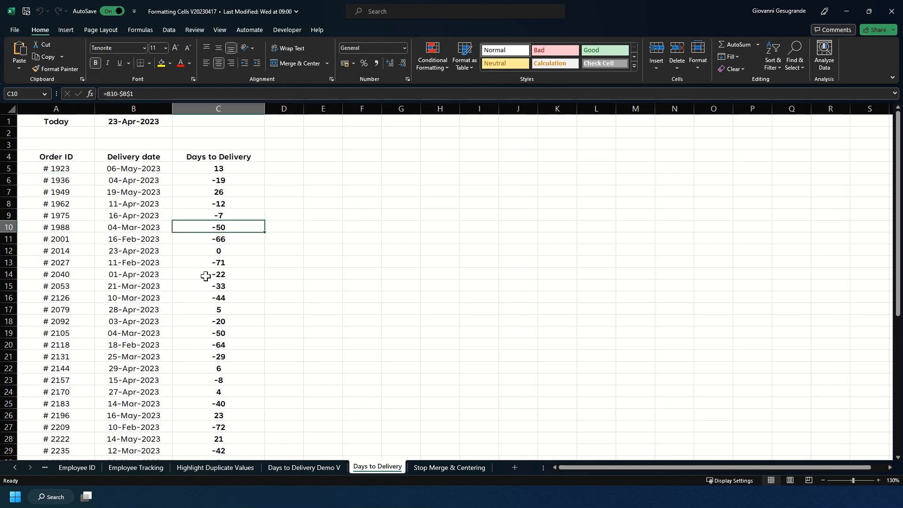
Select the Days to Delivery values in C5:C49 and open the cell formatting dialog for them
left_click(211, 170)
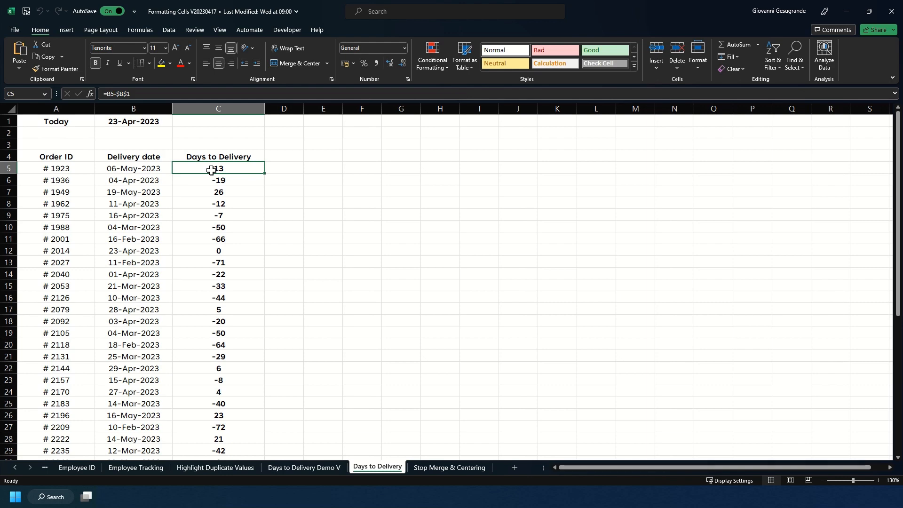
key("ctrl+shift+Down")
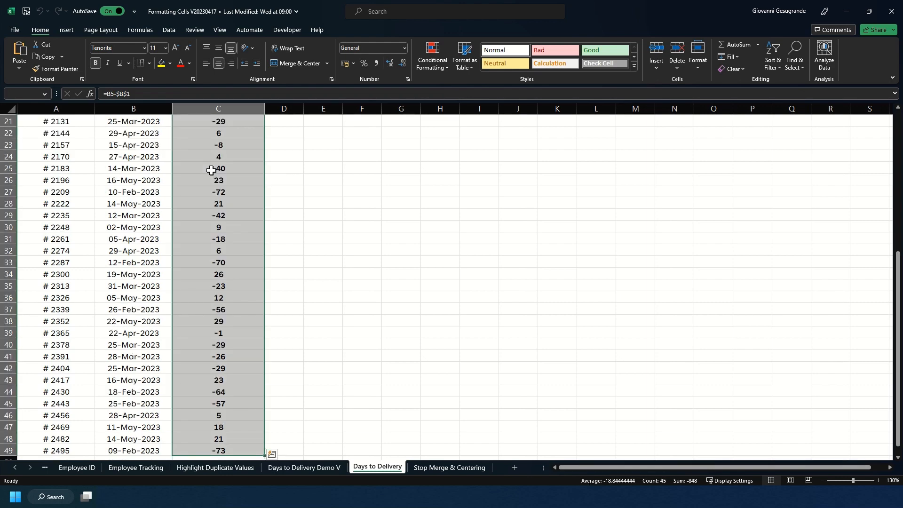
scroll(211, 170, "up", 7)
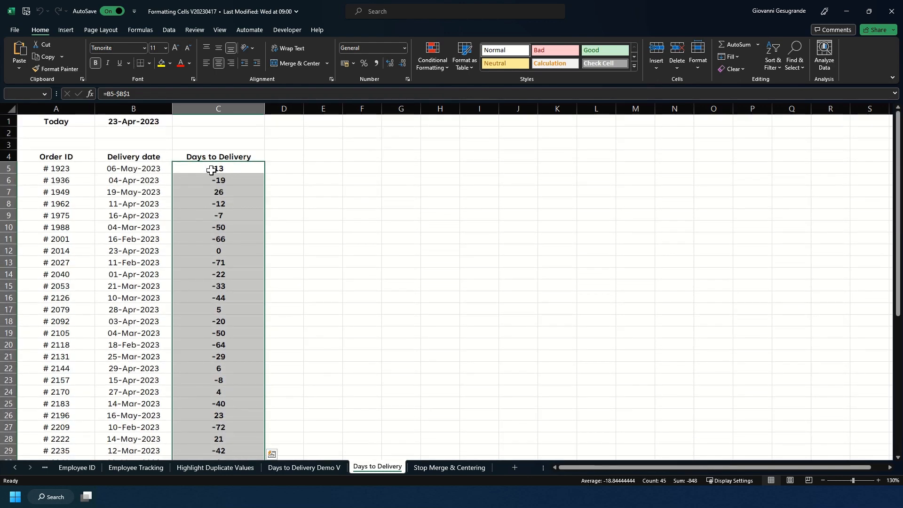
left_click(210, 170)
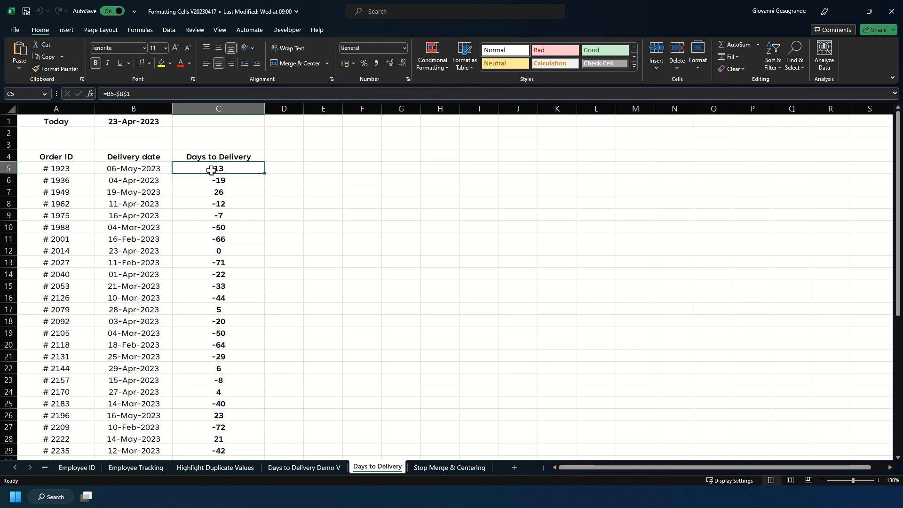
key("ctrl+shift+Down")
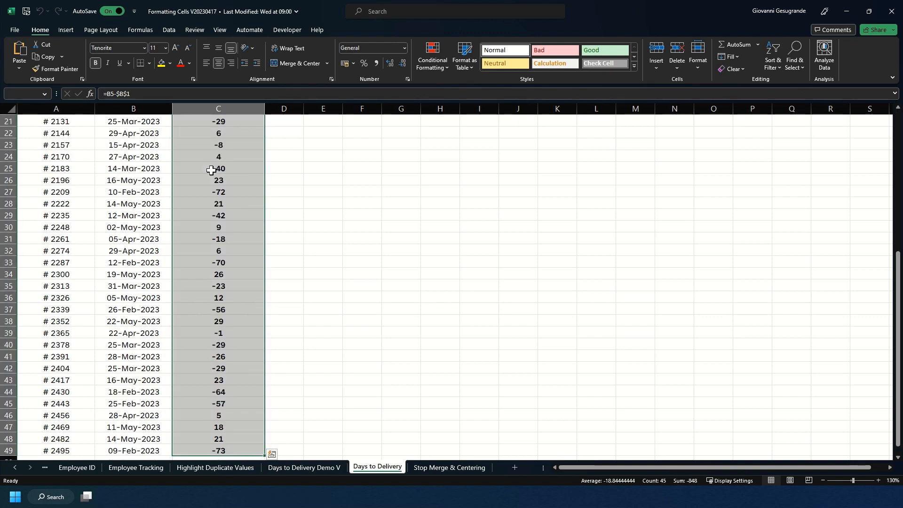
scroll(211, 171, "up", 7)
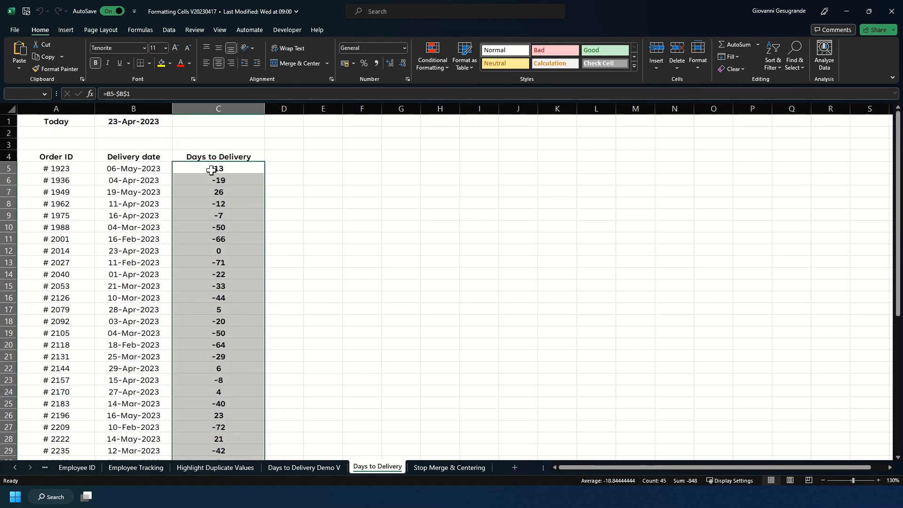
key("ctrl+1")
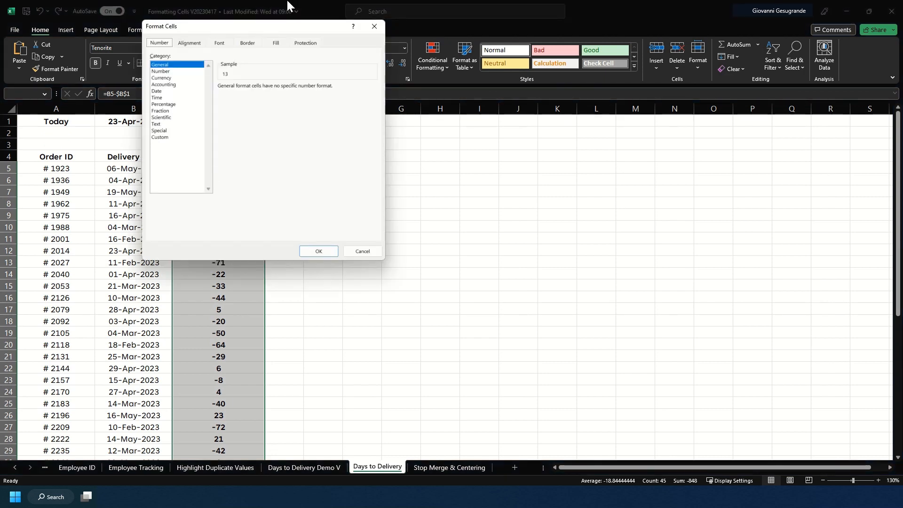
left_click_drag(261, 29, 435, 143)
left_click_drag(425, 156, 419, 152)
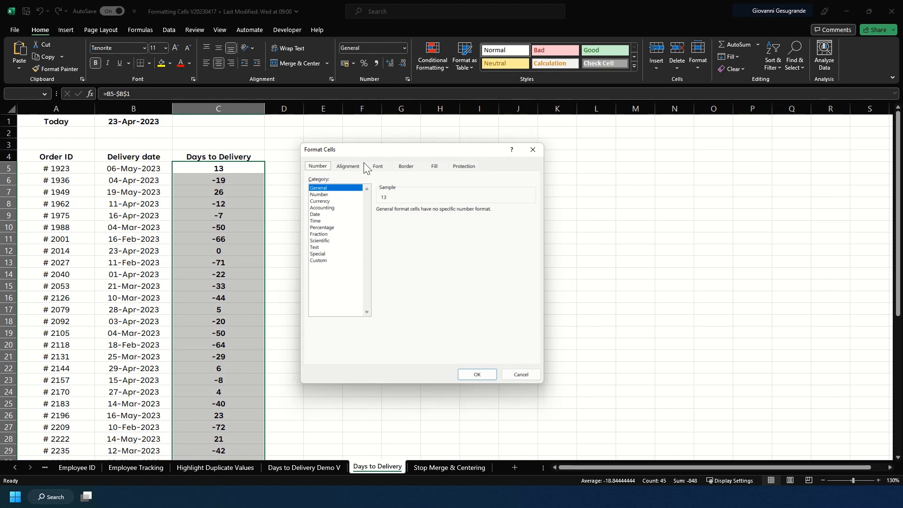
Start a custom number format for the selected cells with the positive-value section [Color10]#" Day(s) to Delivery"
left_click(322, 261)
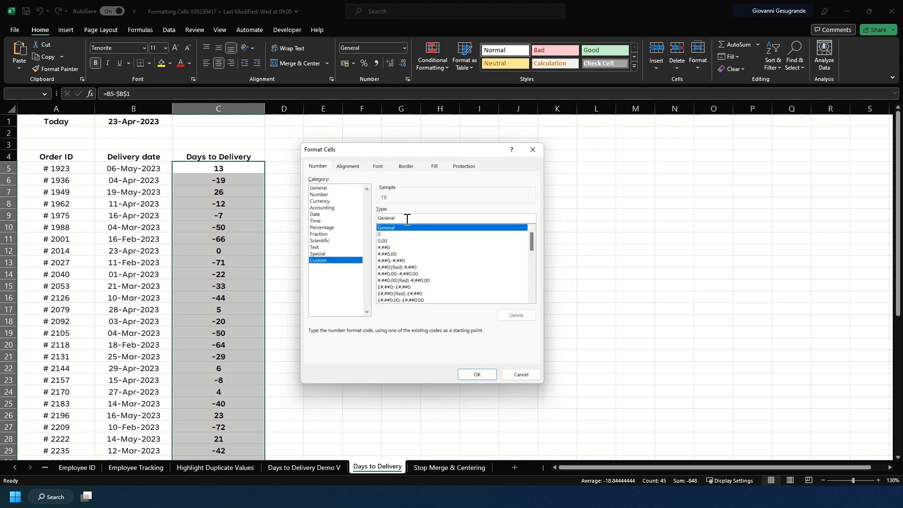
left_click_drag(407, 218, 347, 220)
key("BackSpace")
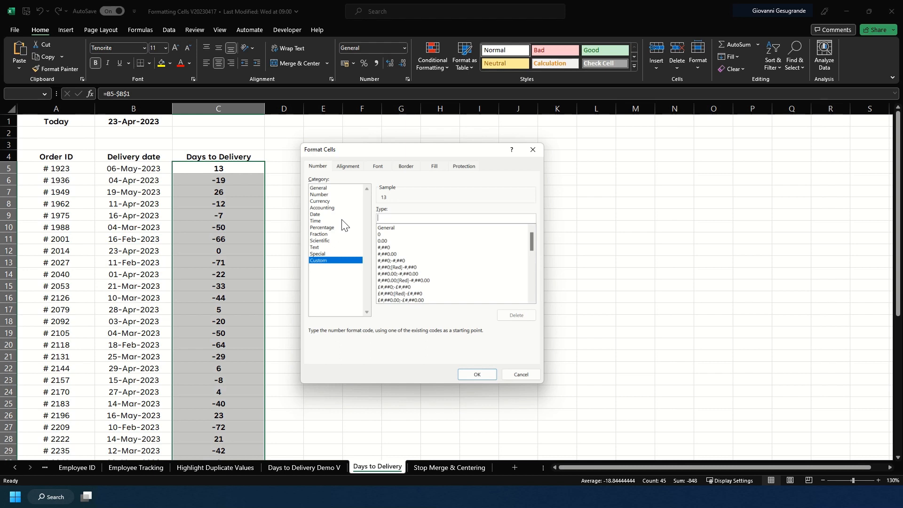
type("[")
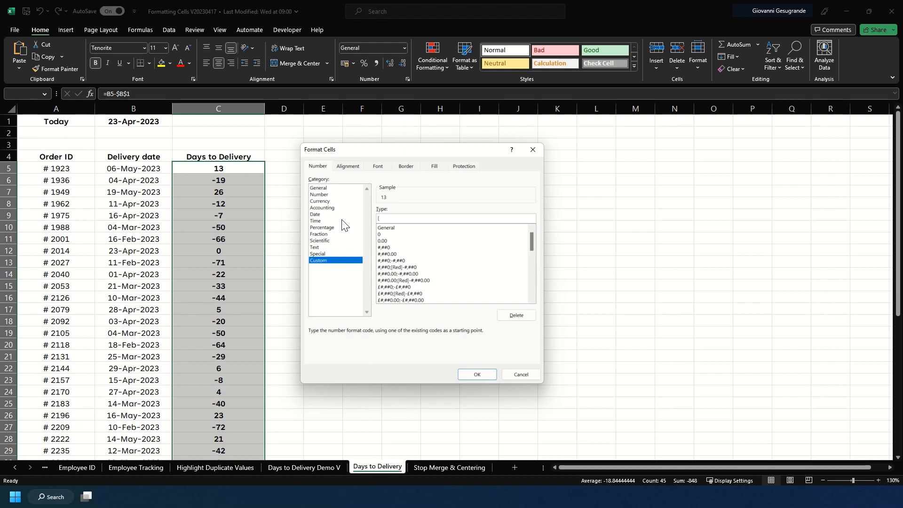
type("Colo10")
key("BackSpace")
key("BackSpace")
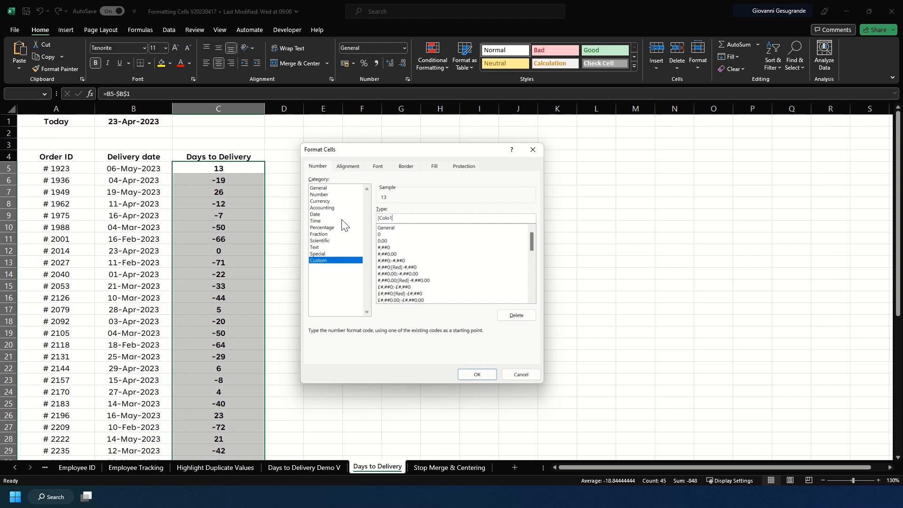
type("r10]#\"")
type("Day(s) to Delivery\";[")
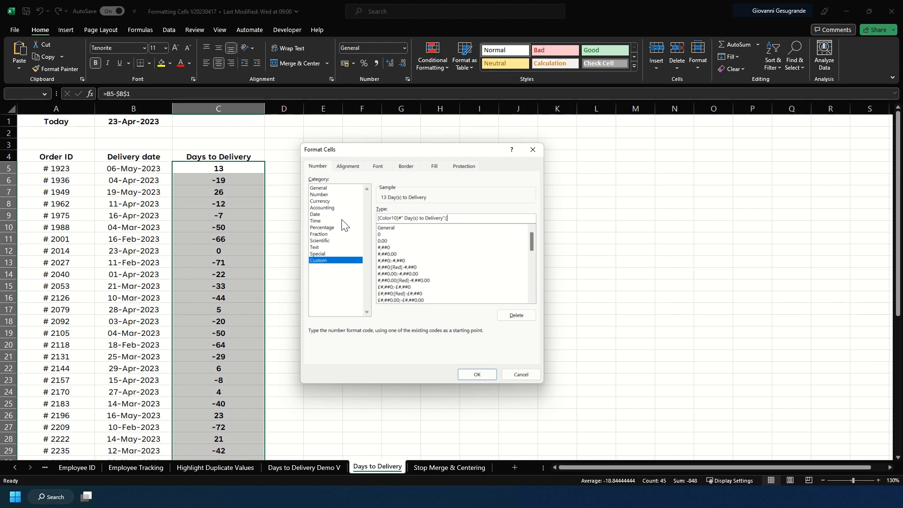
Add the negative section [Red]#" Day(s) Overdue" and the zero section [Color46]"Send Today" to the custom format, and apply it
type("Red]#\"")
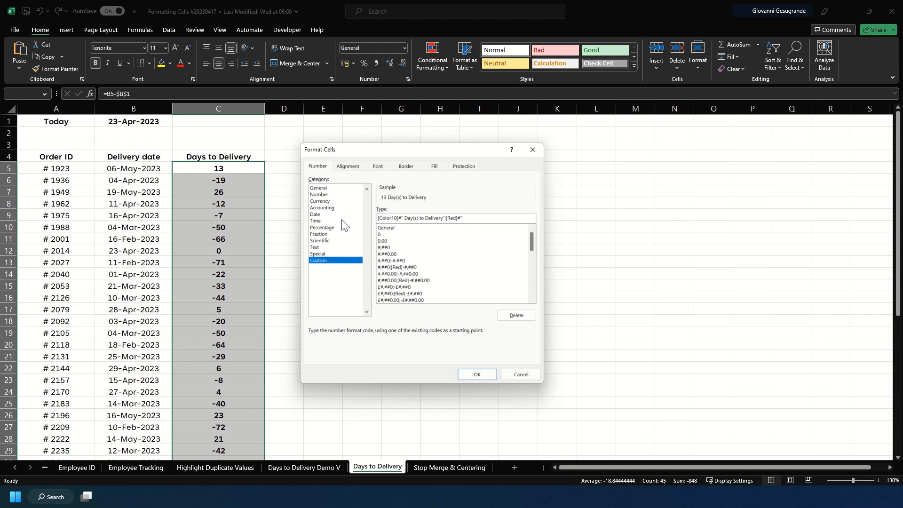
type(" Day(s) Overdue\";[")
type("Color46]")
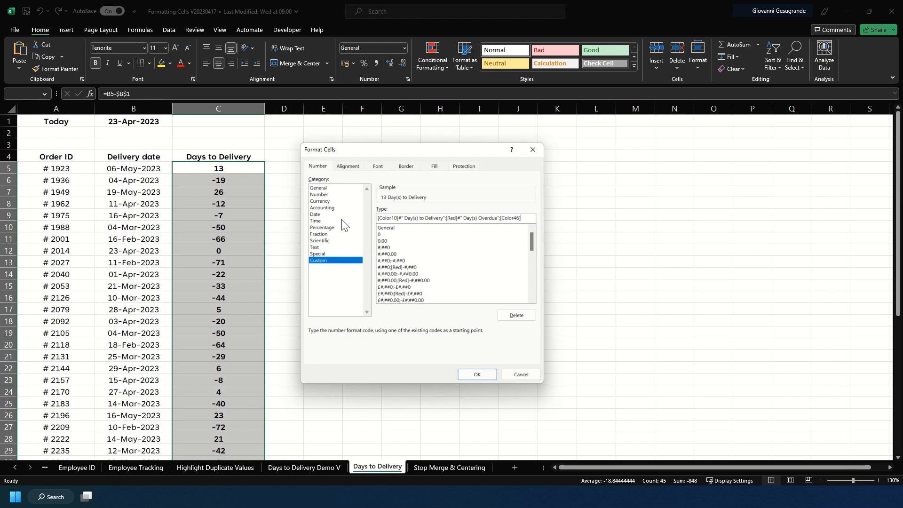
type("\"Send Today\"")
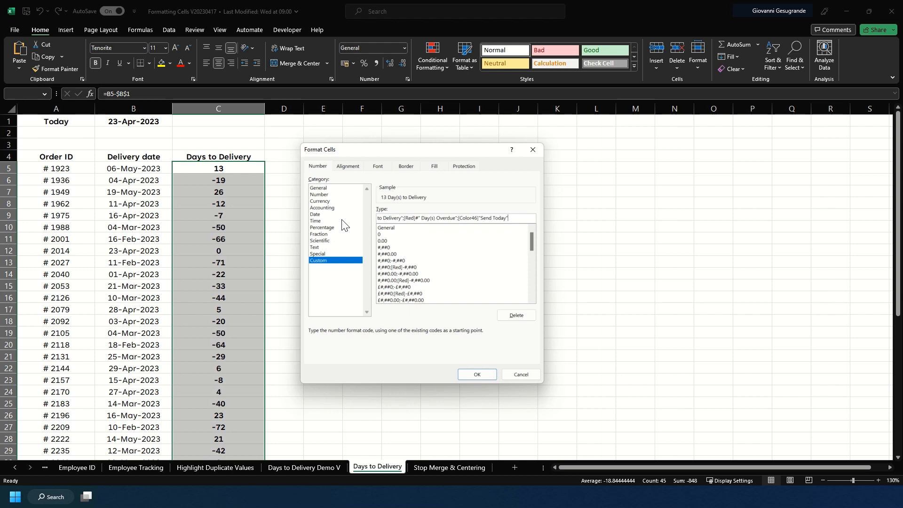
key("Return")
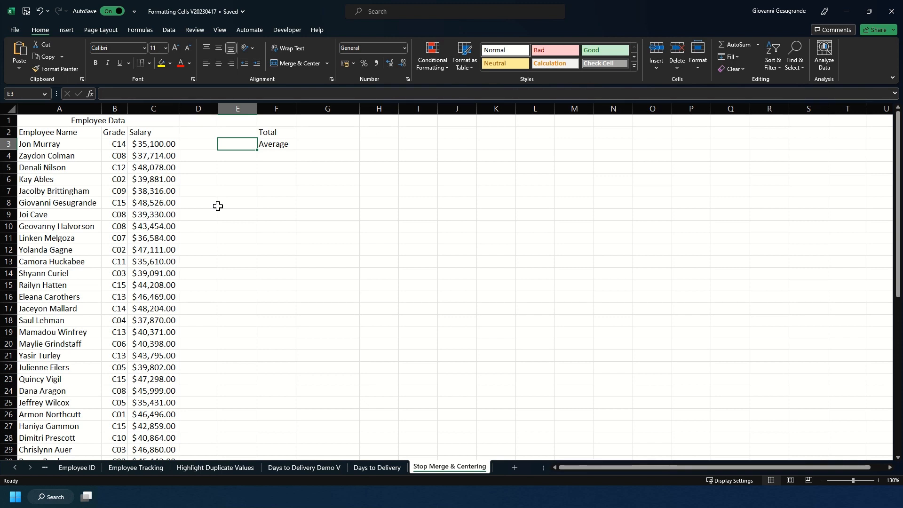
Examine the numbers behind the Grade entries in column B and the Salary column on the Stop Merge & Centering sheet
left_click(117, 146)
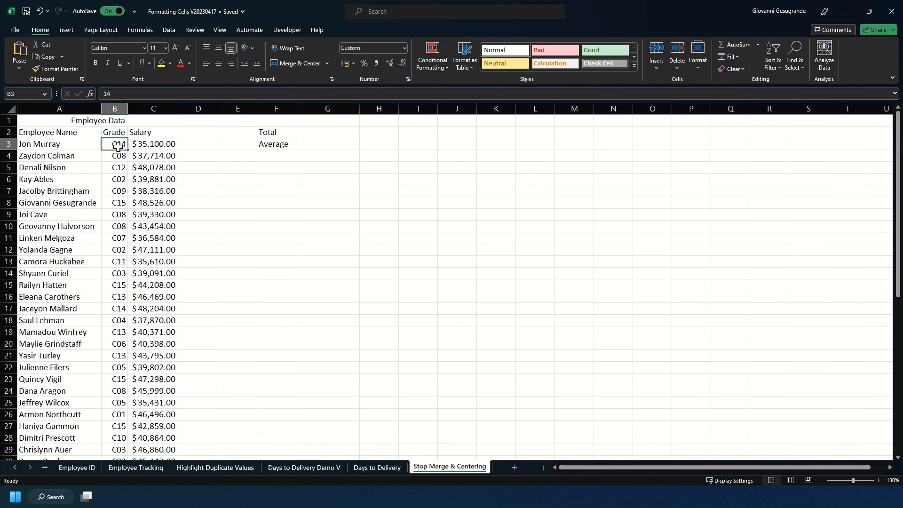
left_click(117, 109)
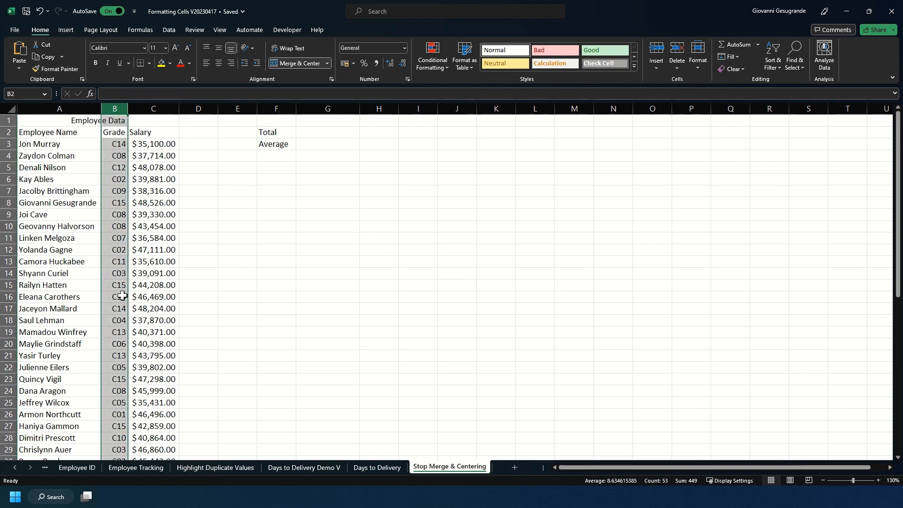
left_click(121, 274)
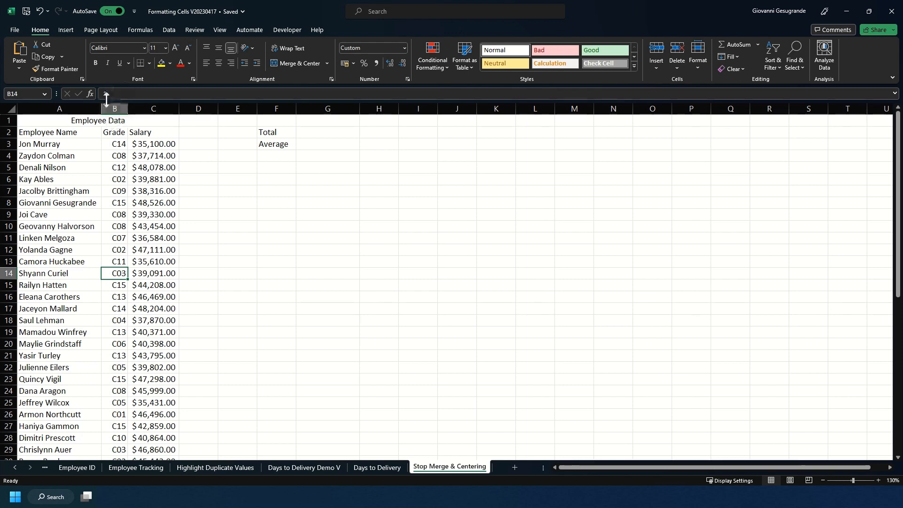
left_click(121, 167)
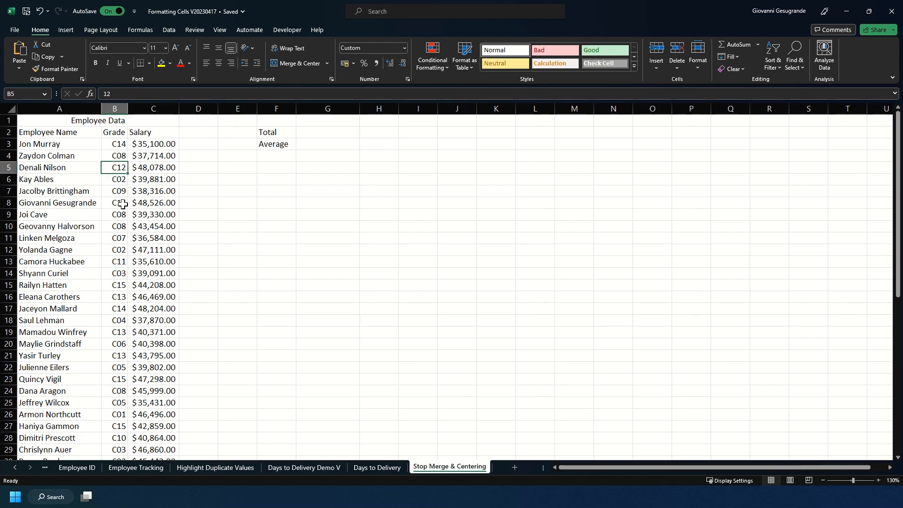
left_click(121, 205)
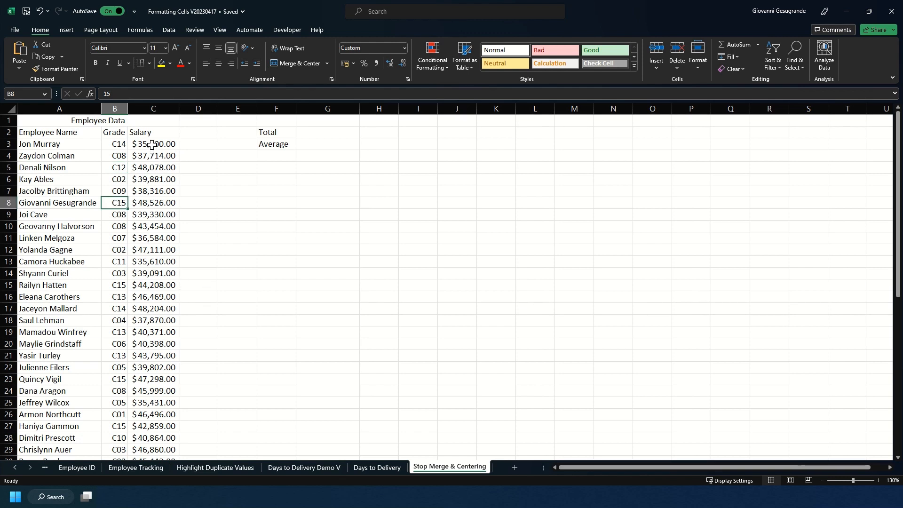
left_click(167, 111)
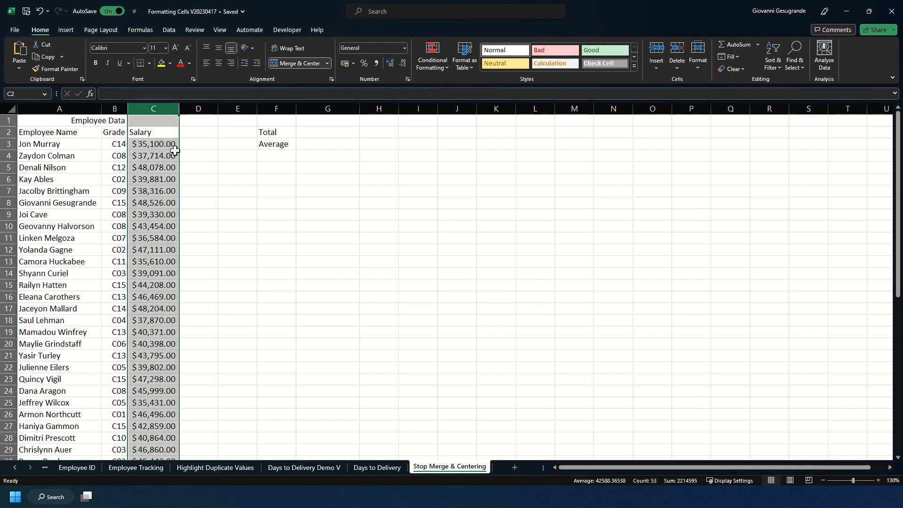
left_click(213, 295)
Enter the formula =SUM(A:C) in cell G2 beside the Total label
left_click(316, 130)
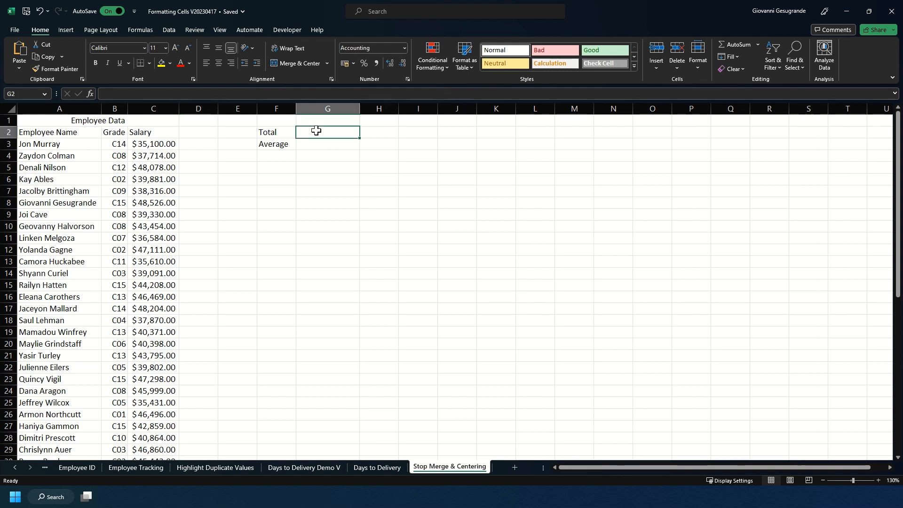
type("=")
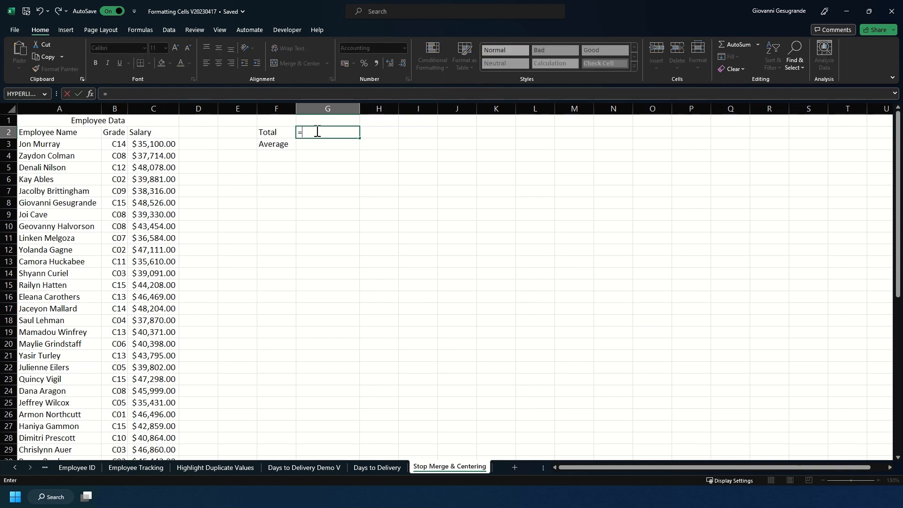
type("SUM")
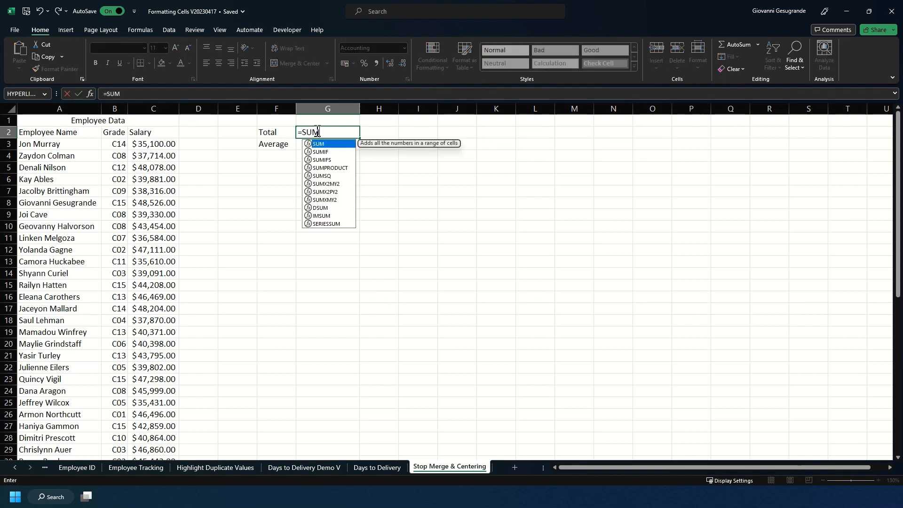
type("(A:C")
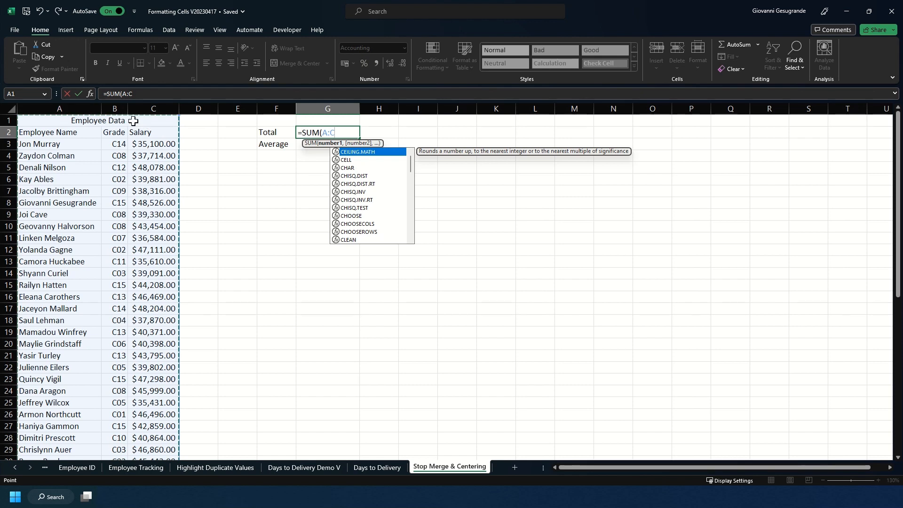
type(")")
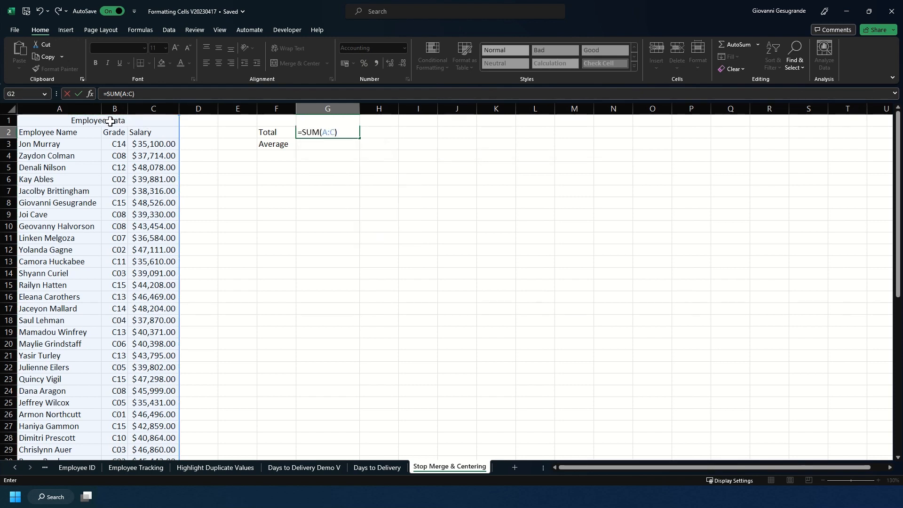
key("Return")
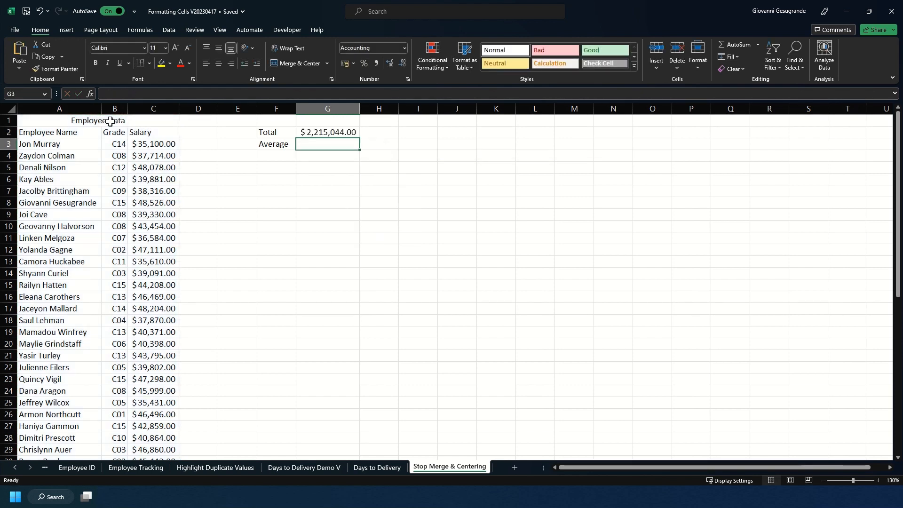
Enter the formula =AVERAGE(A:C) in cell G3 beside the Average label and check it against the employee data
type("=AVE")
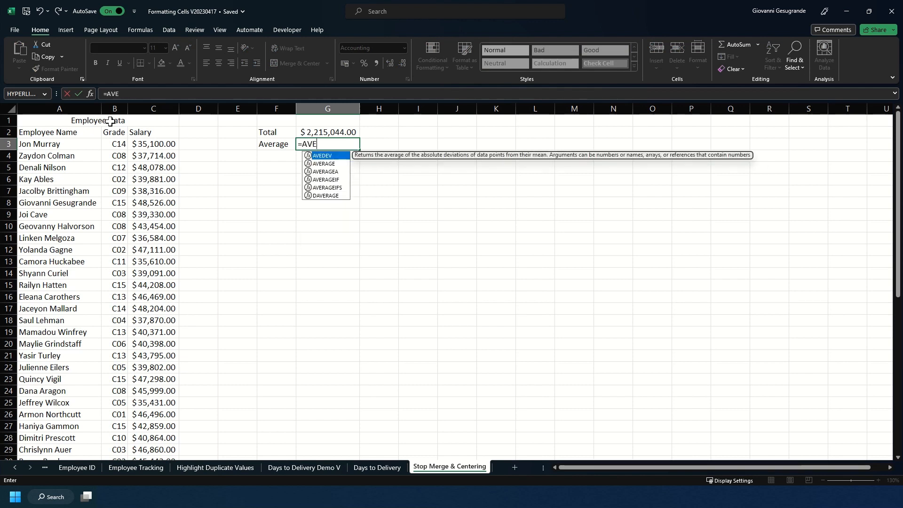
type("RAGE(")
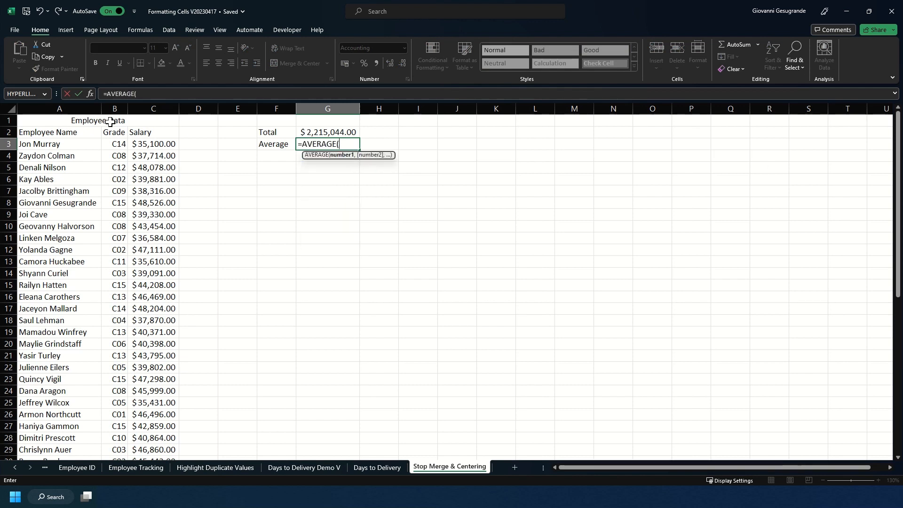
left_click(160, 105)
type(")")
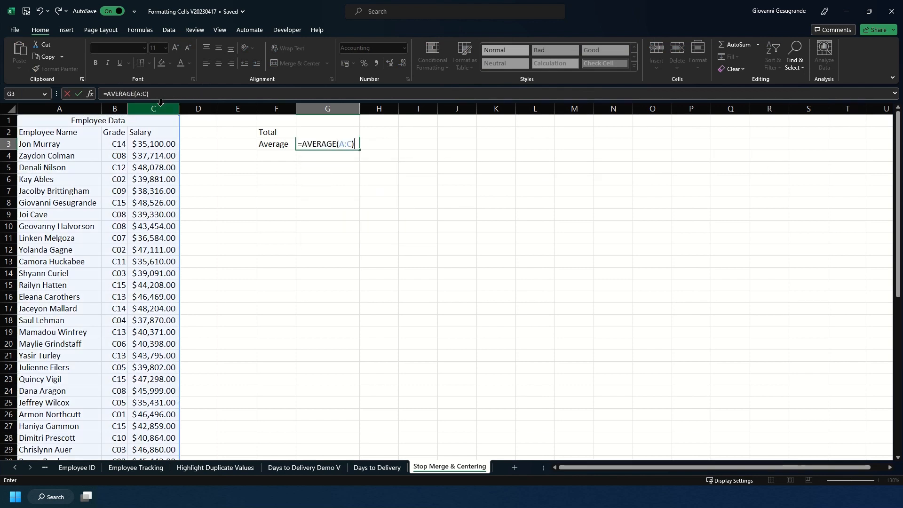
key("Return")
left_click(334, 144)
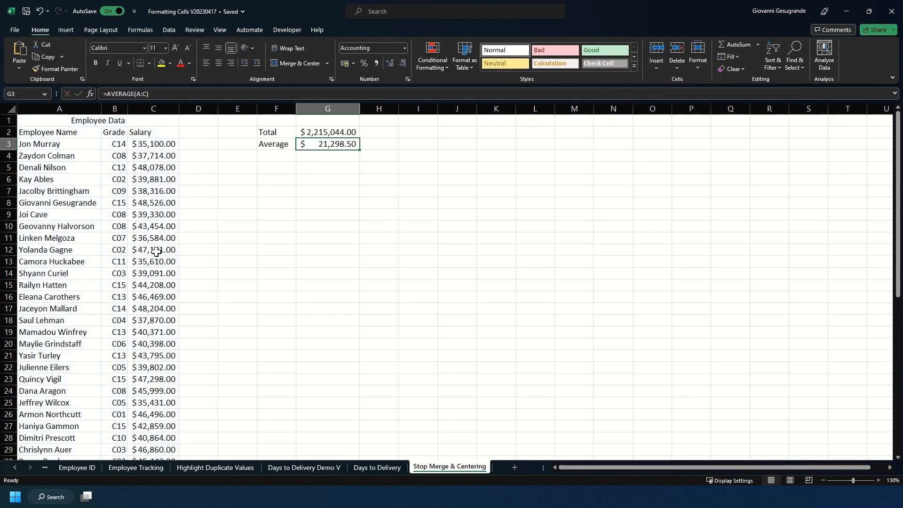
scroll(156, 252, "down", 3)
scroll(156, 252, "down", 7)
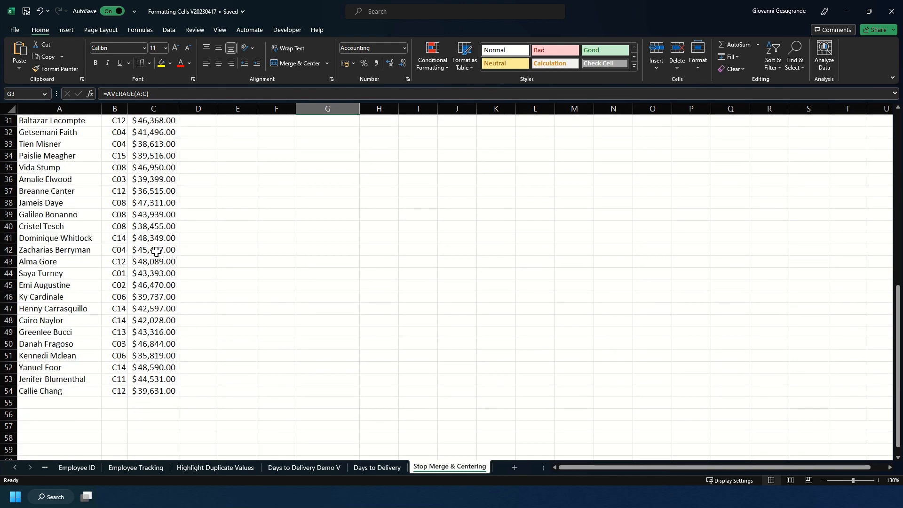
scroll(156, 252, "up", 10)
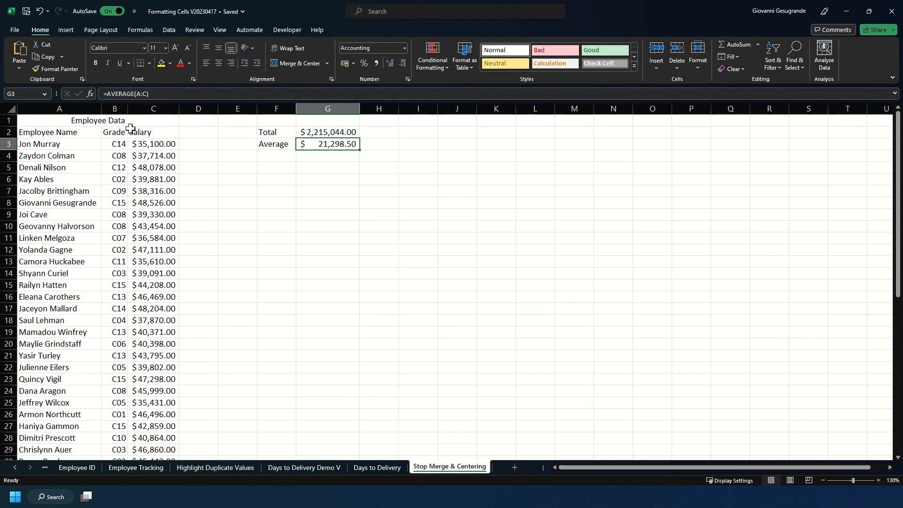
Inspect the underlying numbers of several Grade entries in column B
left_click(115, 182)
left_click(113, 218)
left_click(113, 275)
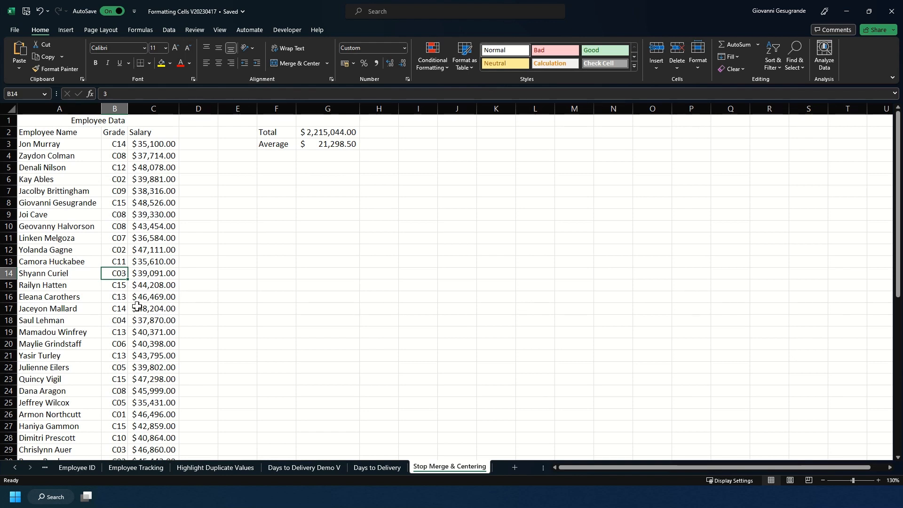
Clear the Total and Average formulas from cells G2 and G3
left_click(335, 143)
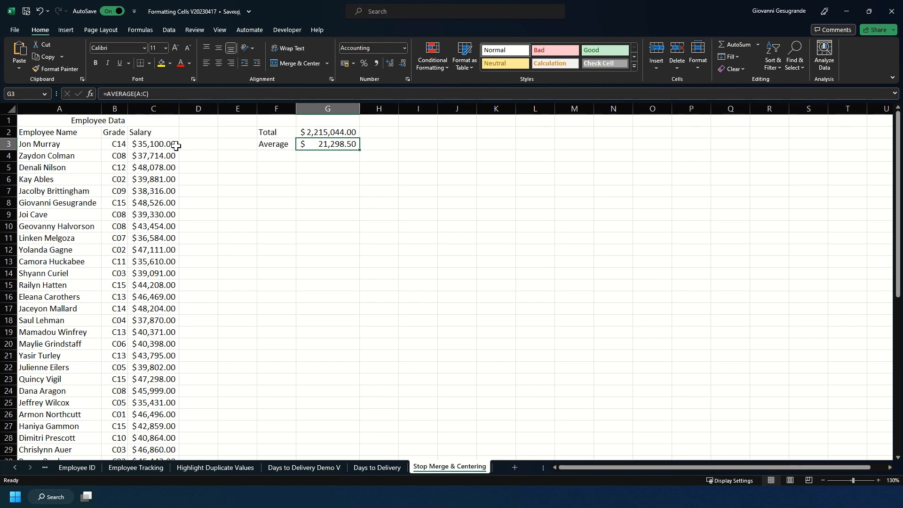
key("shift+Up")
key("Delete")
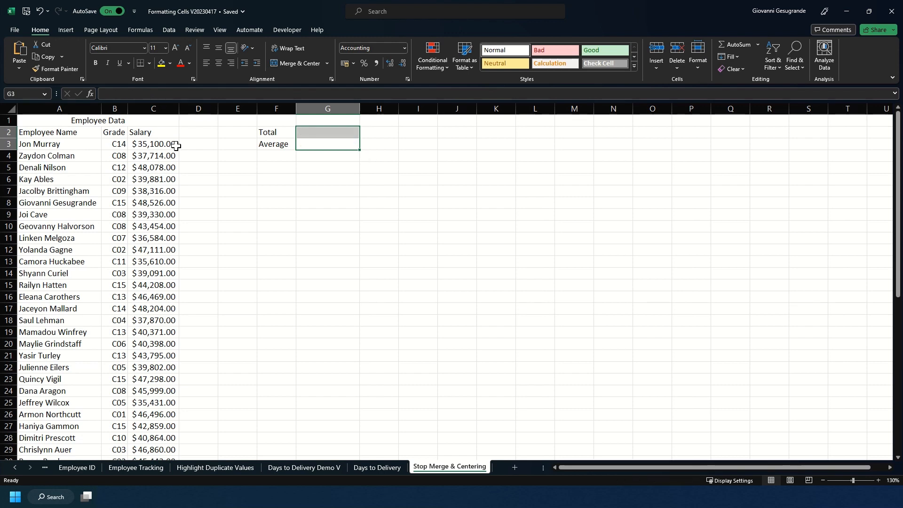
Unmerge the Employee Data heading and align it over A1:C1 with Center Across Selection instead
left_click(67, 121)
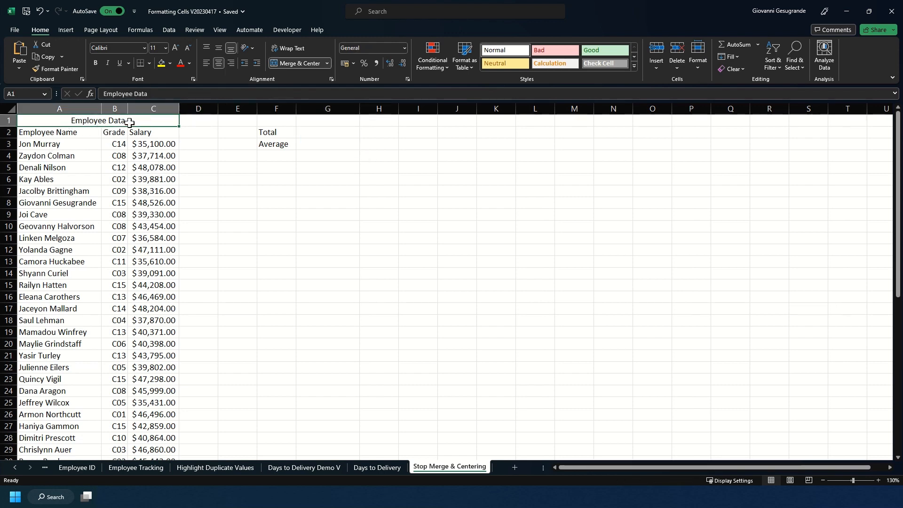
left_click(300, 66)
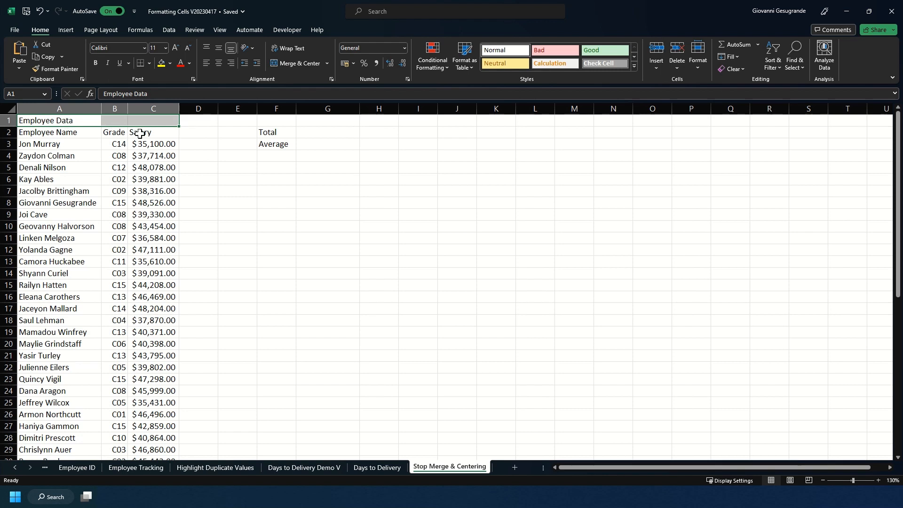
left_click_drag(74, 121, 160, 116)
key("ctrl+1")
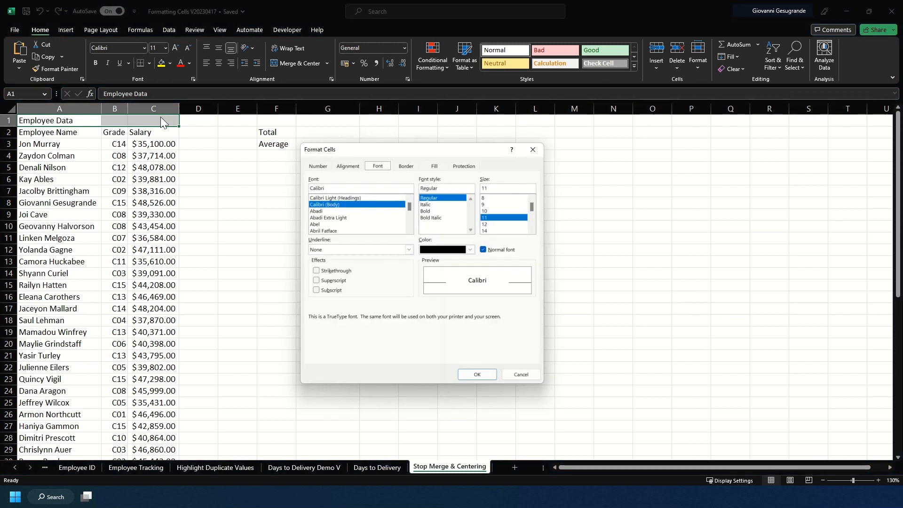
left_click(348, 167)
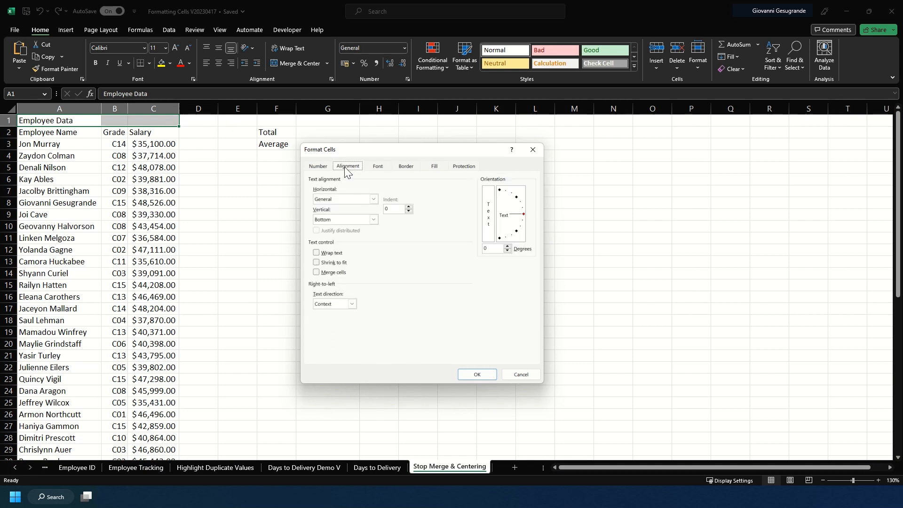
left_click(361, 201)
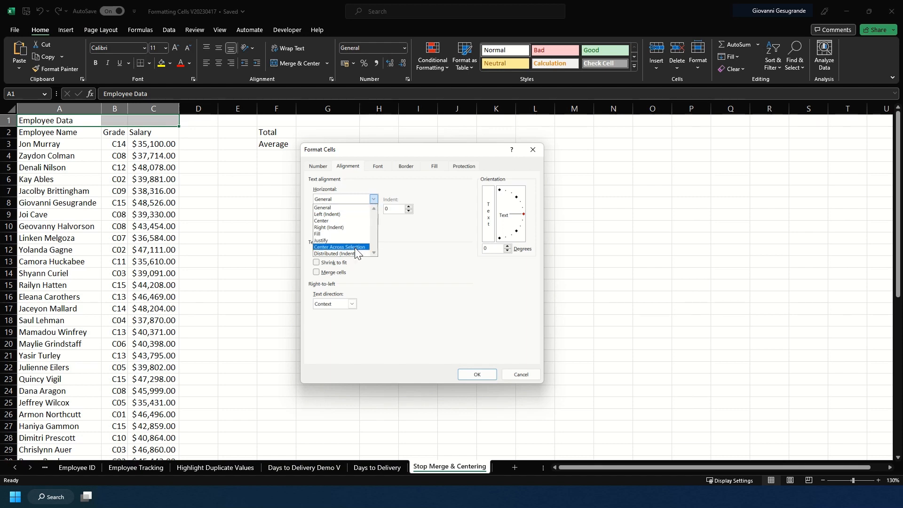
left_click(348, 247)
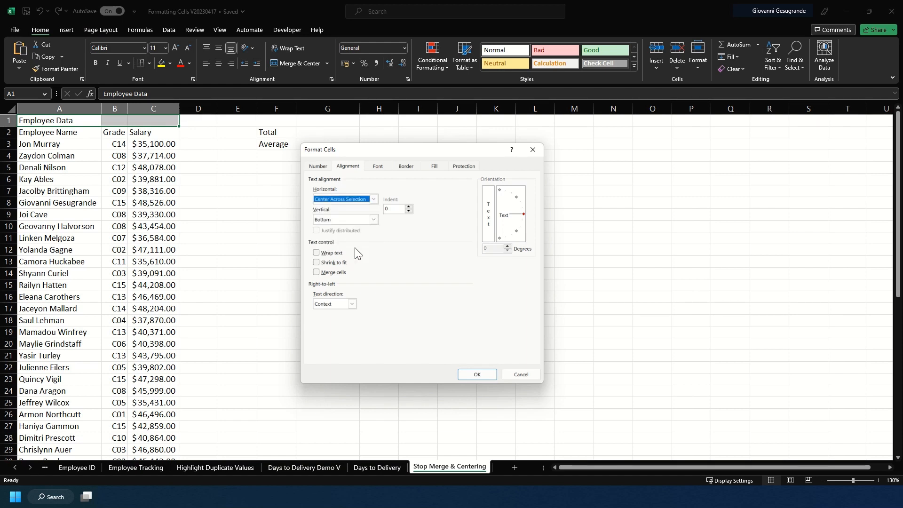
left_click(477, 373)
left_click(326, 260)
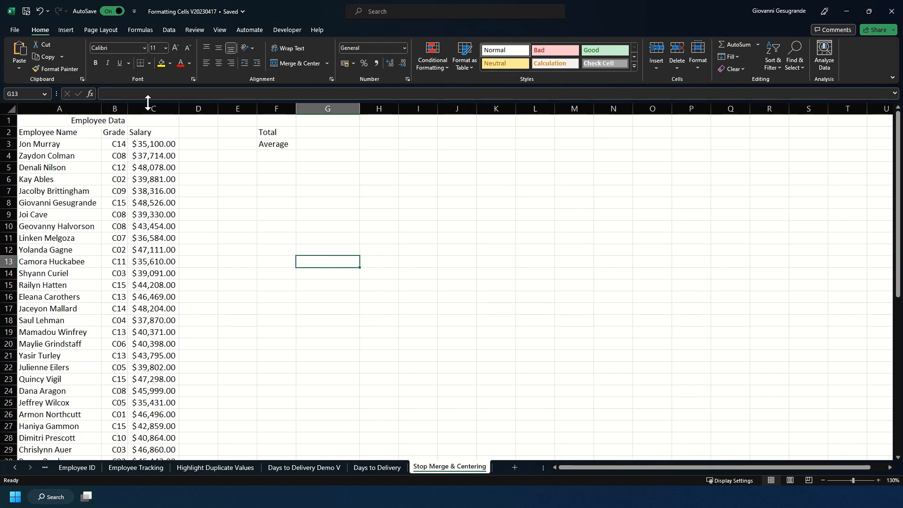
Check whether cells A1, B1 and C1 under the Employee Data heading can be selected individually
left_click(77, 120)
left_click(127, 121)
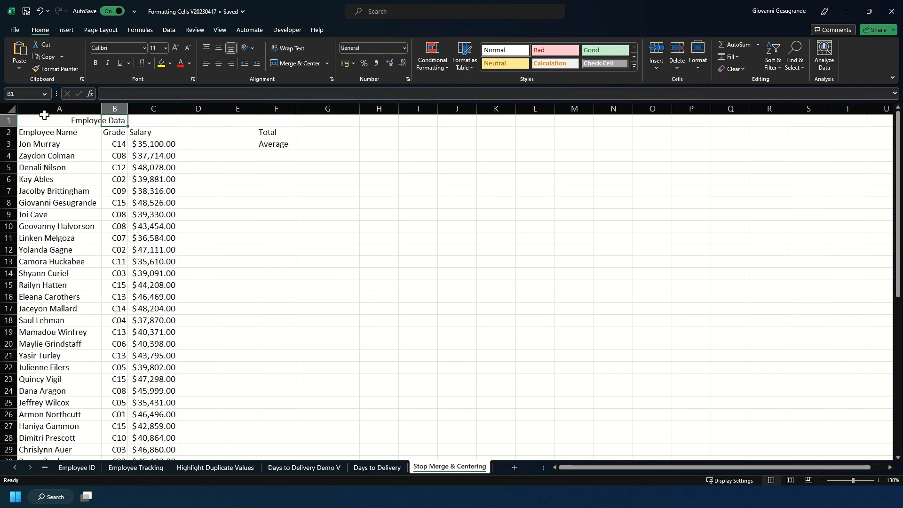
left_click(85, 121)
left_click(120, 120)
left_click(143, 120)
left_click(84, 123)
left_click(123, 122)
left_click(141, 121)
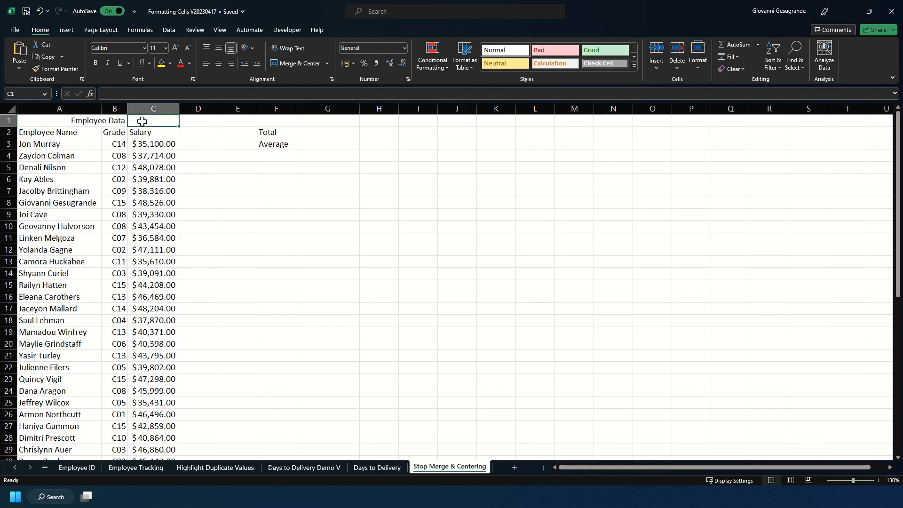
Enter the formula =SUM(C:C) in cell G2 to total only the Salary column
left_click(306, 135)
type("=SUM(")
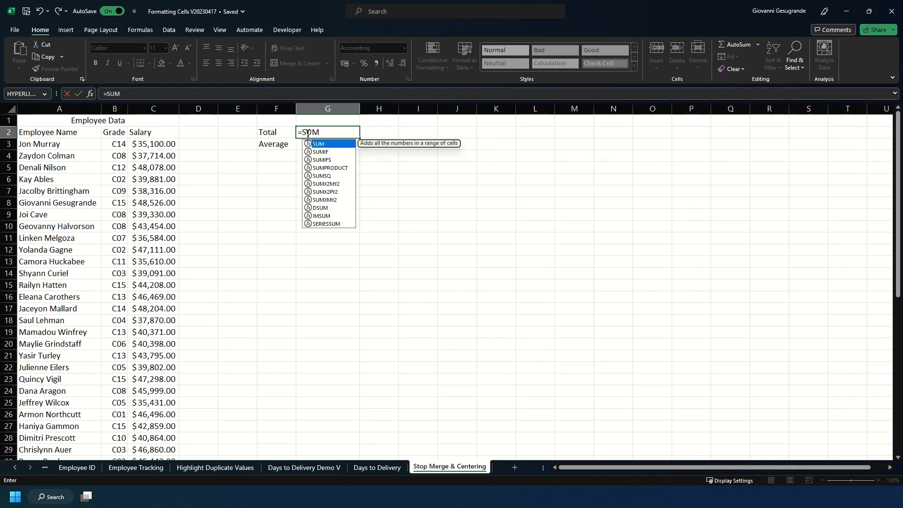
left_click(168, 104)
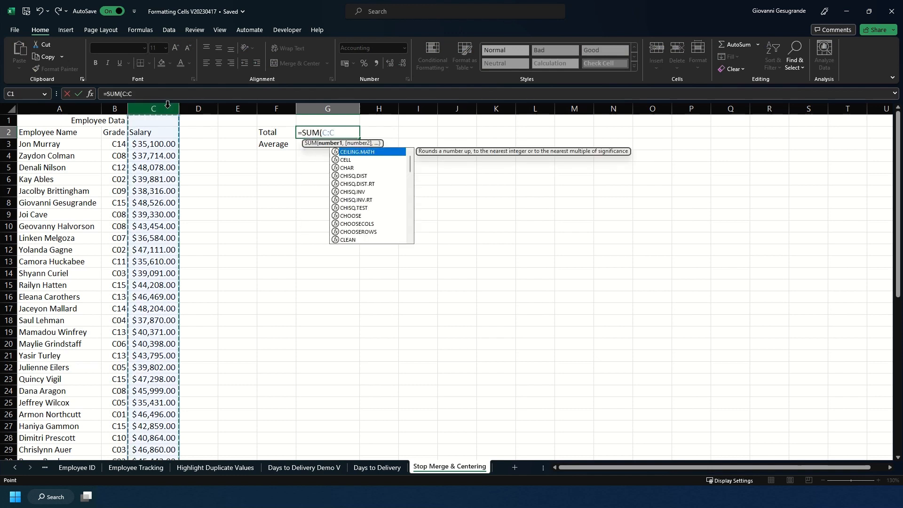
type(")")
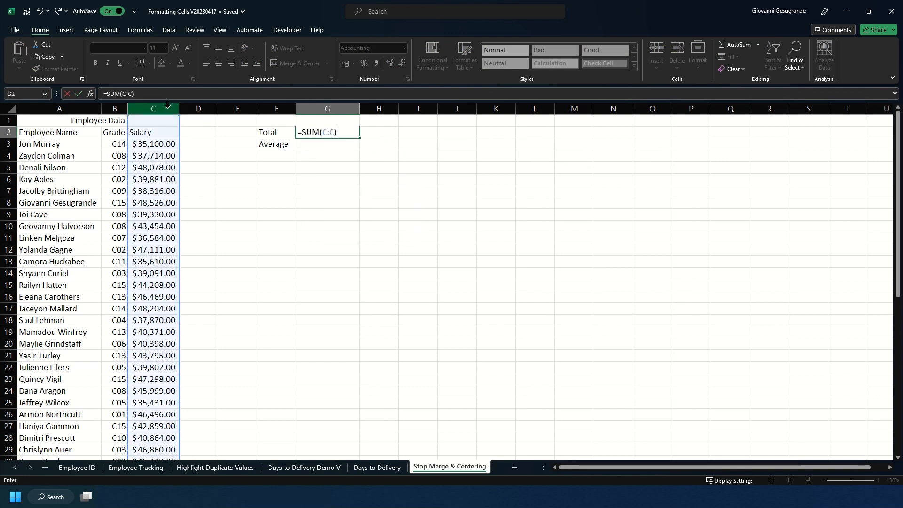
key("Return")
Enter the formula =AVERAGE(C:C) in cell G3 to average only the Salary column
type("=AVERAGE(")
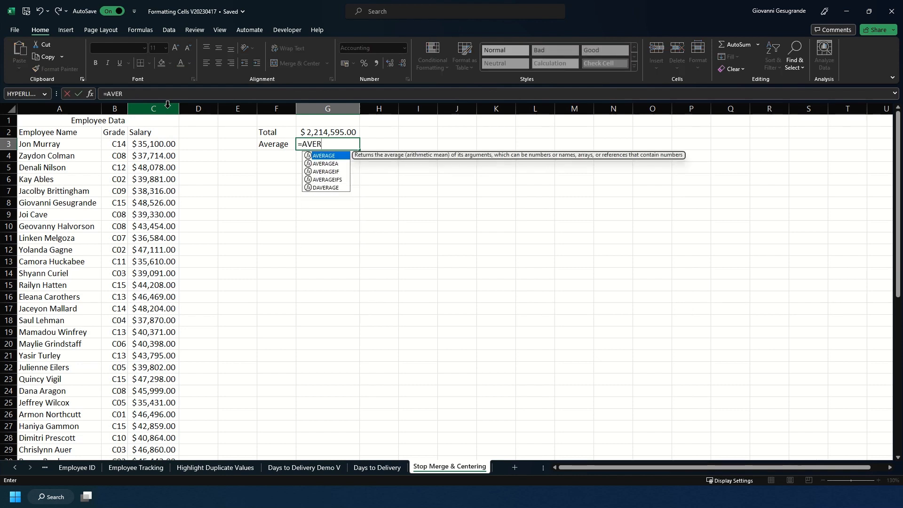
left_click(155, 108)
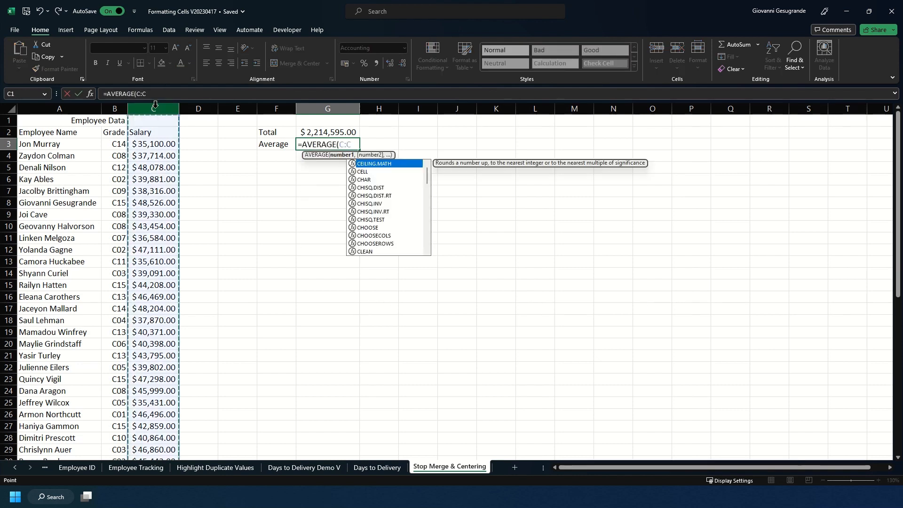
type(")")
key("Return")
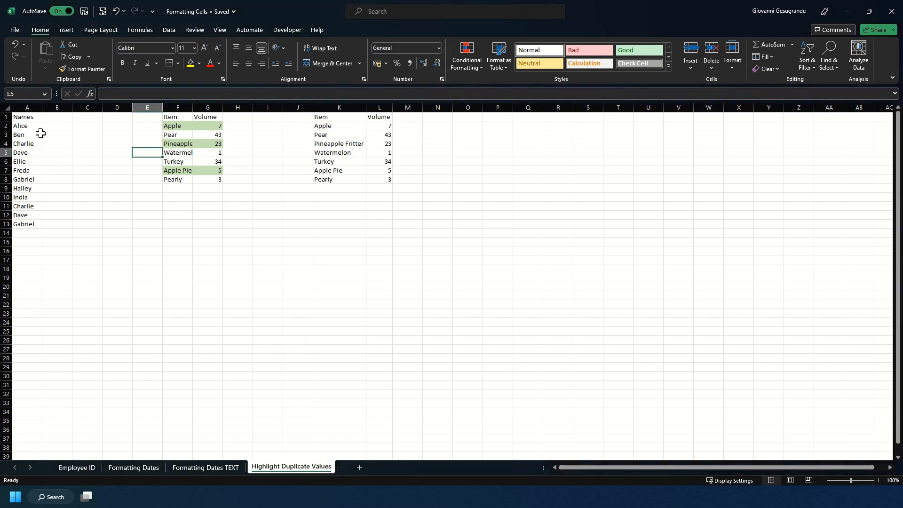
Highlight duplicate values in the Names column A with Yellow Fill with Dark Yellow Text using conditional formatting
left_click(32, 107)
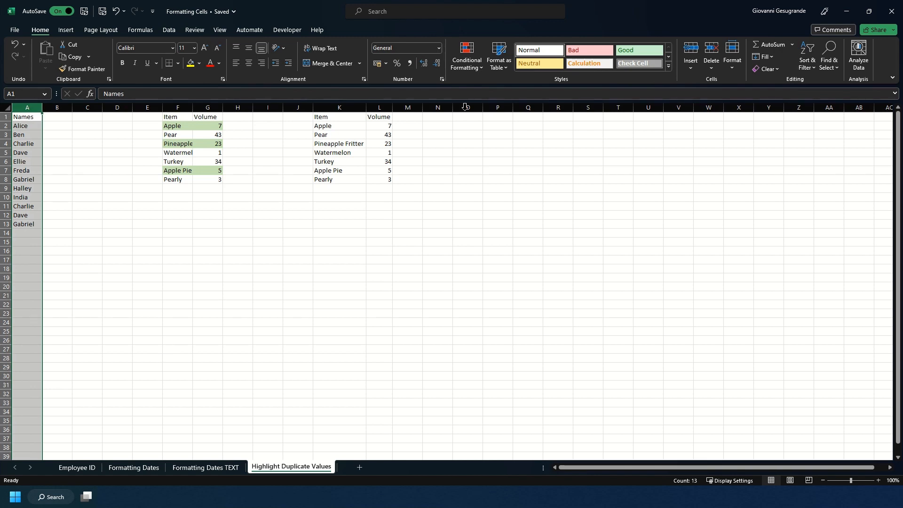
left_click(464, 61)
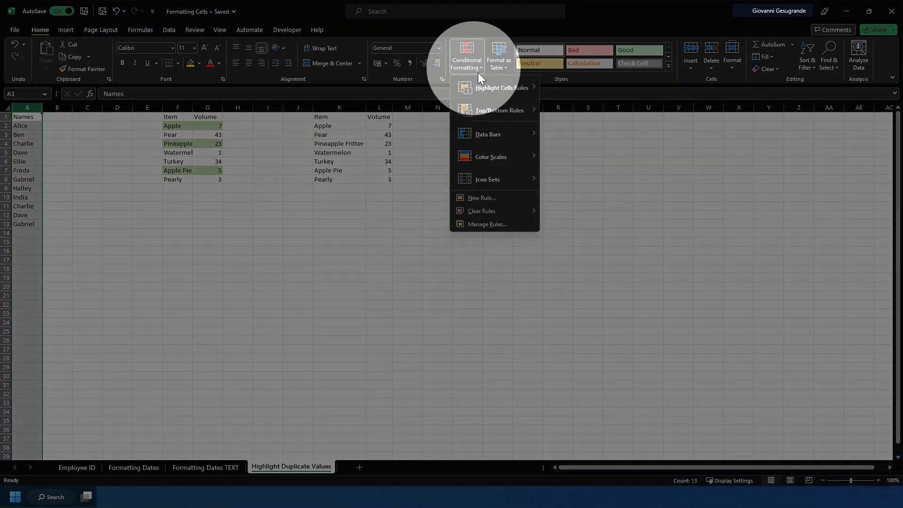
left_click(498, 88)
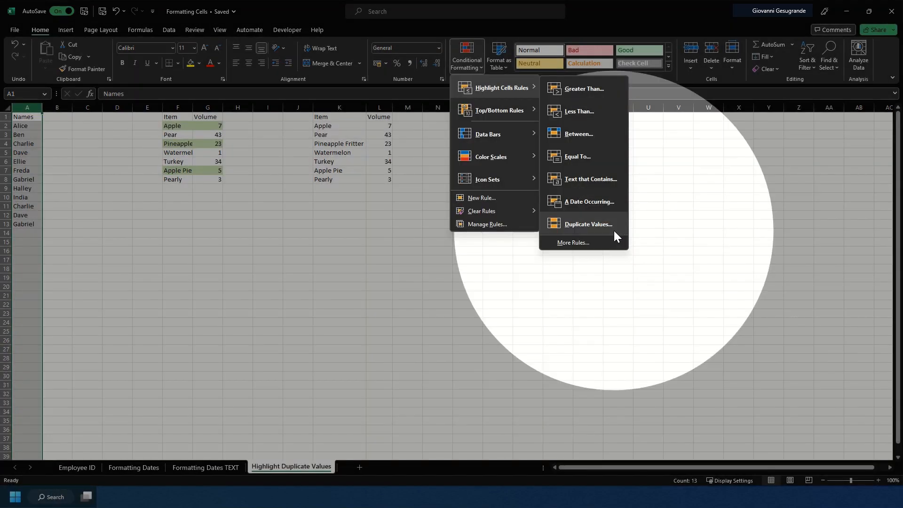
left_click(614, 230)
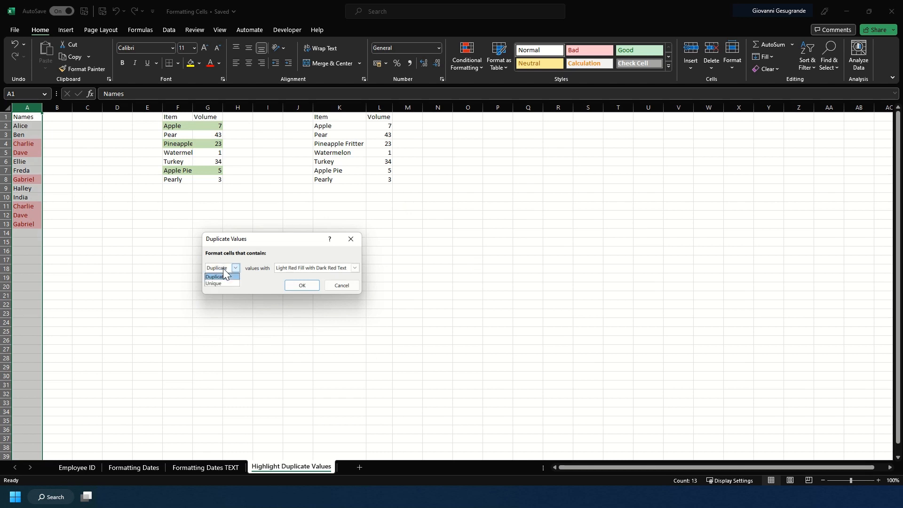
left_click(306, 269)
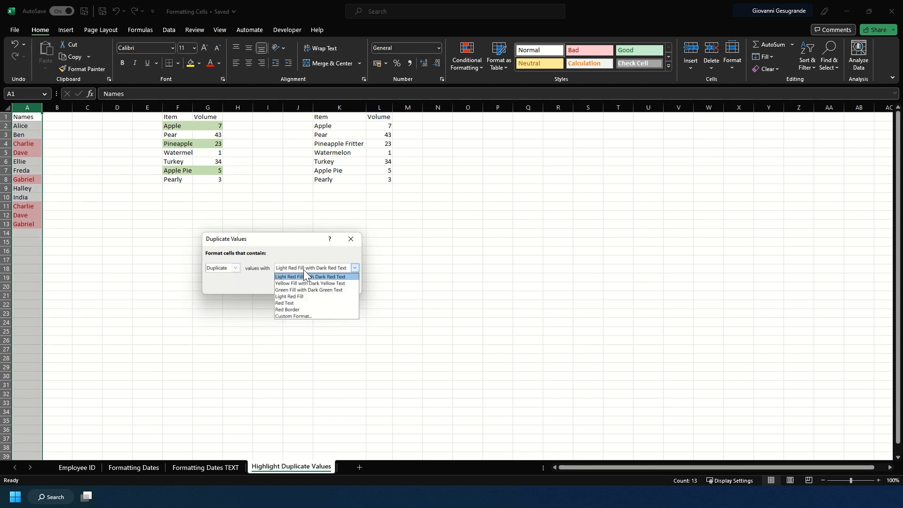
left_click(308, 283)
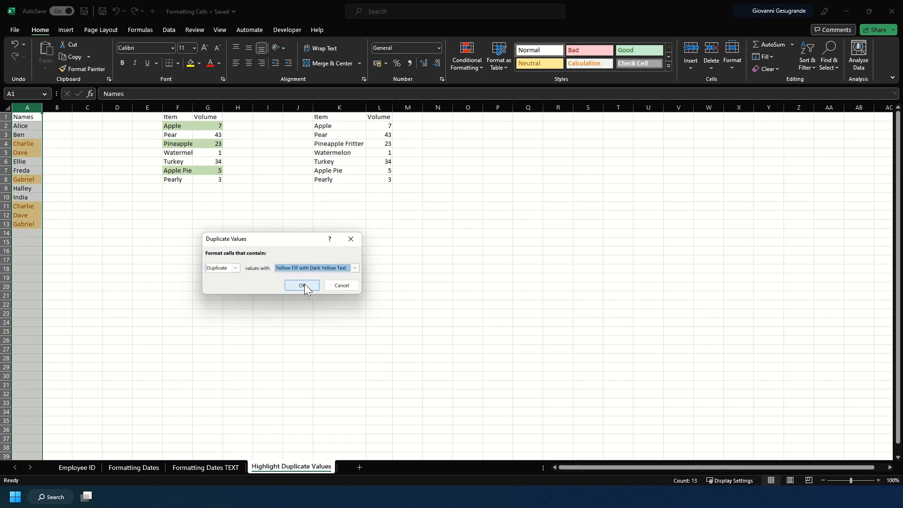
left_click(304, 285)
left_click(63, 216)
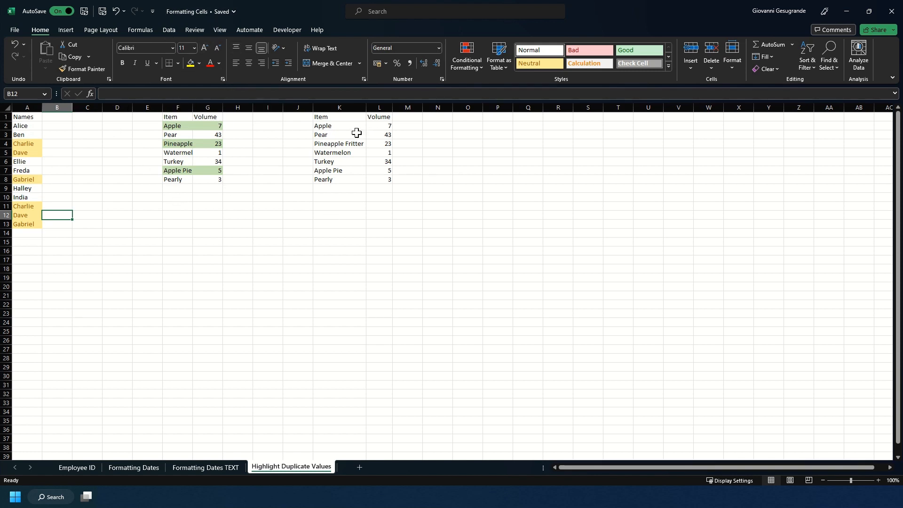
Set up a formula-based conditional formatting rule for the items and volumes in K2:L8 with =SEARCH("*apple*", $k2)>0
left_click_drag(336, 125, 380, 180)
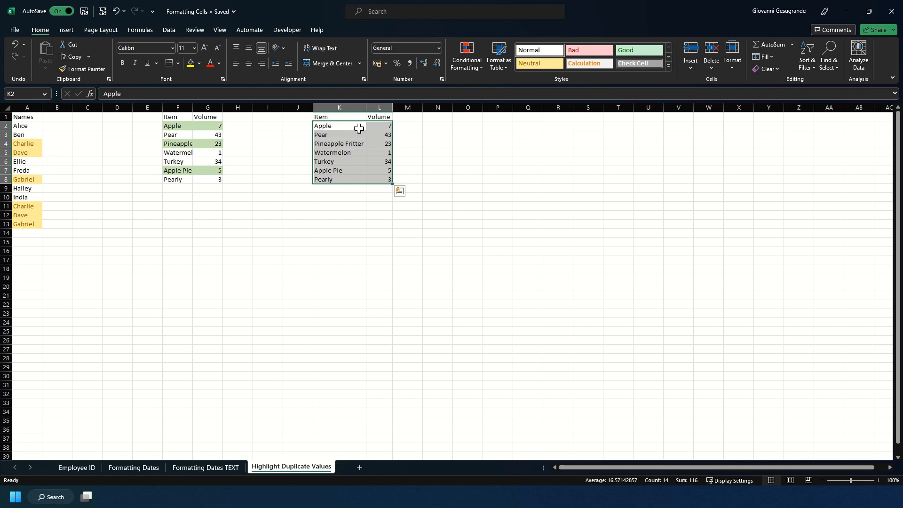
left_click(334, 105)
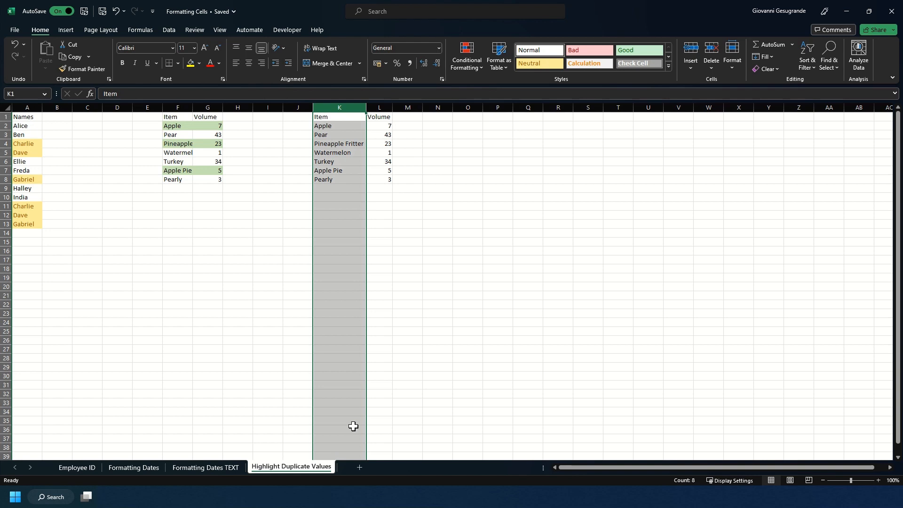
left_click_drag(346, 128, 382, 178)
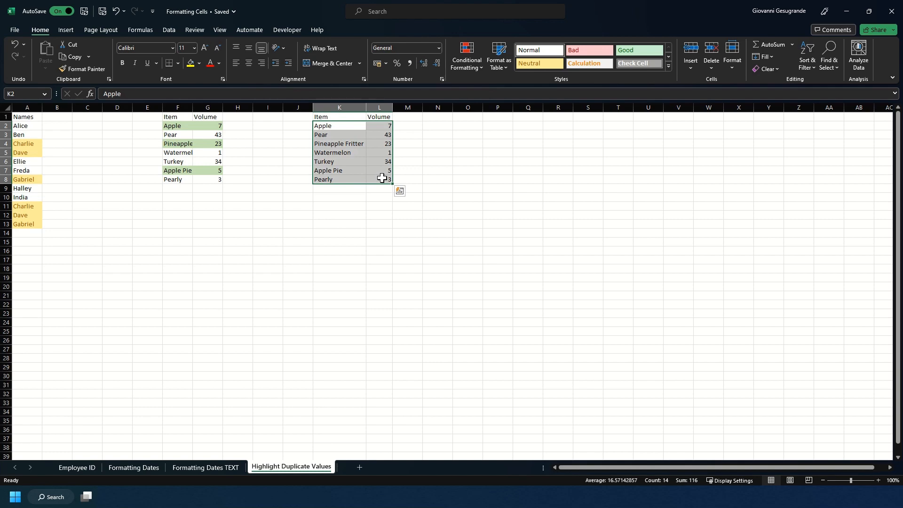
left_click(475, 52)
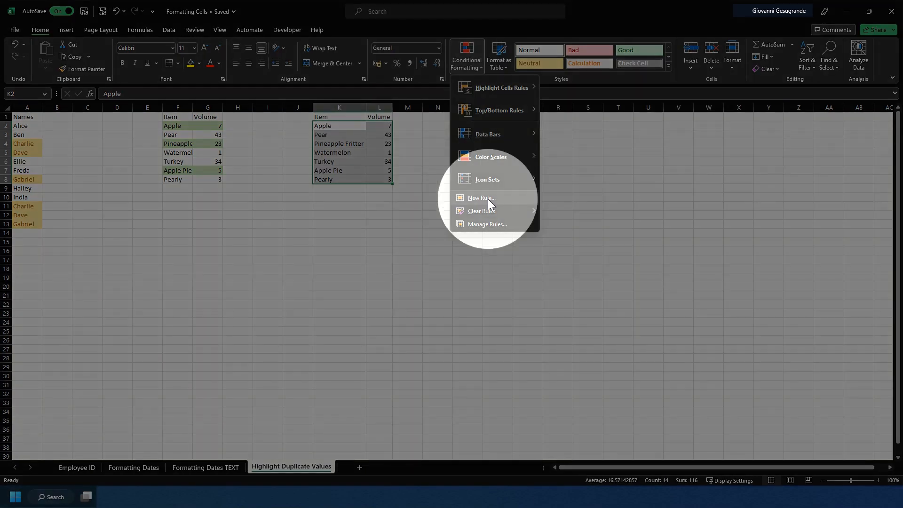
left_click(487, 199)
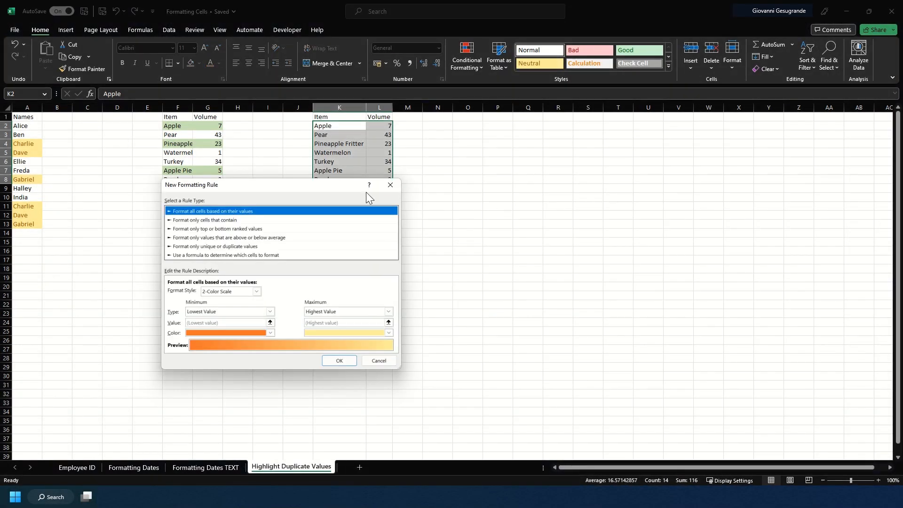
left_click_drag(270, 185, 364, 212)
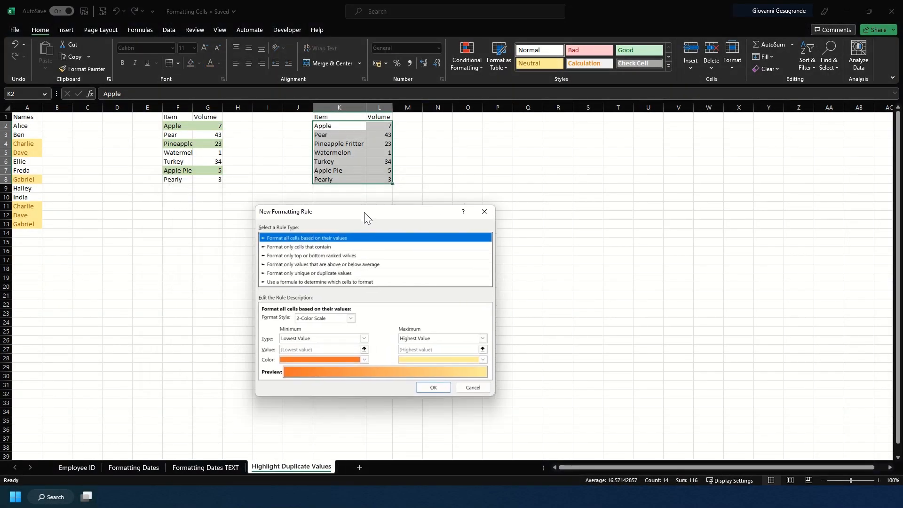
left_click(343, 283)
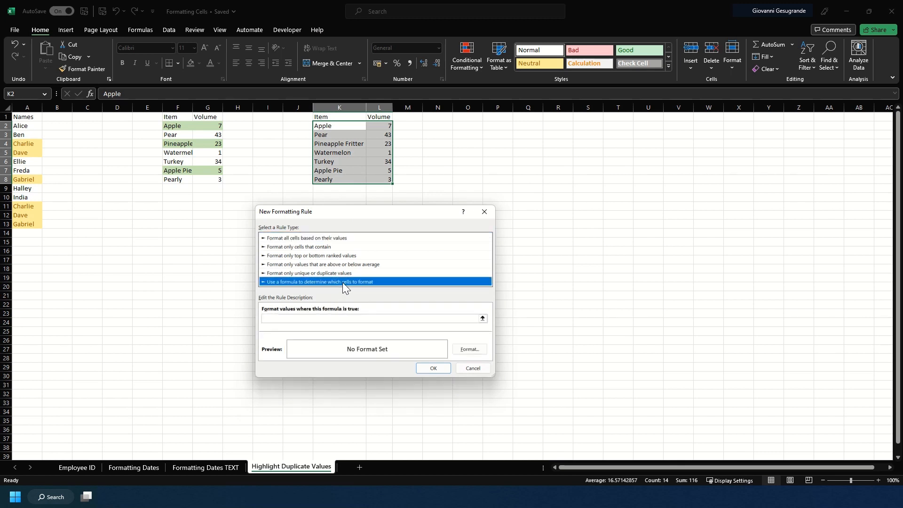
left_click(356, 317)
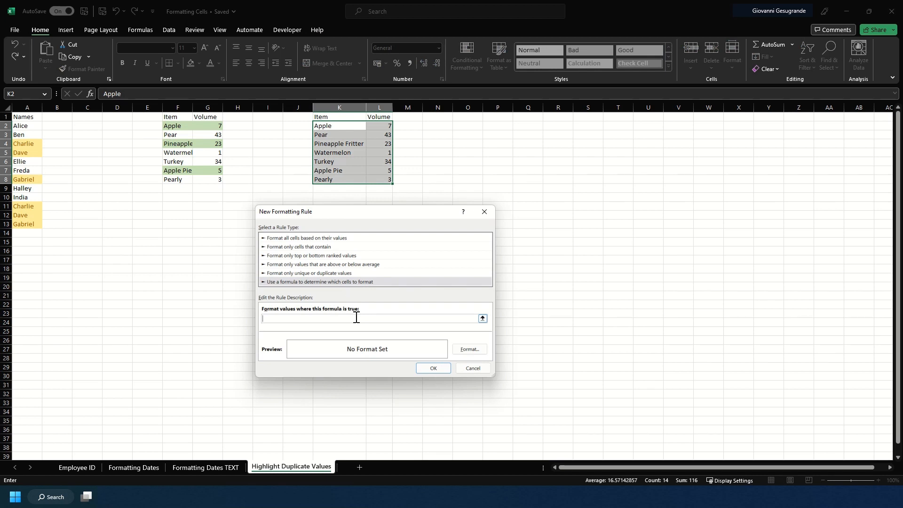
type("=SEARCH(")
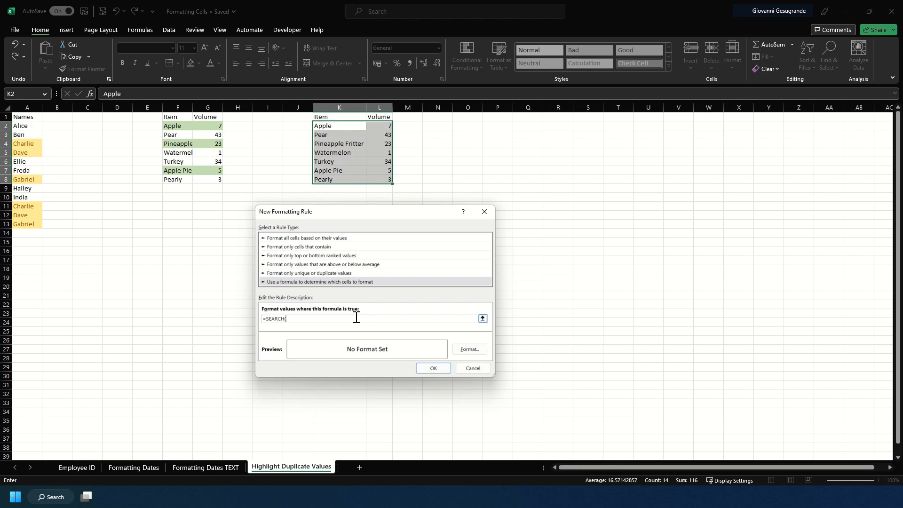
type("\"")
type("*")
type("e")
type("*\"")
type("\"")
type(",")
type("$")
type("k")
type(")")
type(">0")
Give the new apple rule a gold background fill and apply it to the selected range
left_click(463, 349)
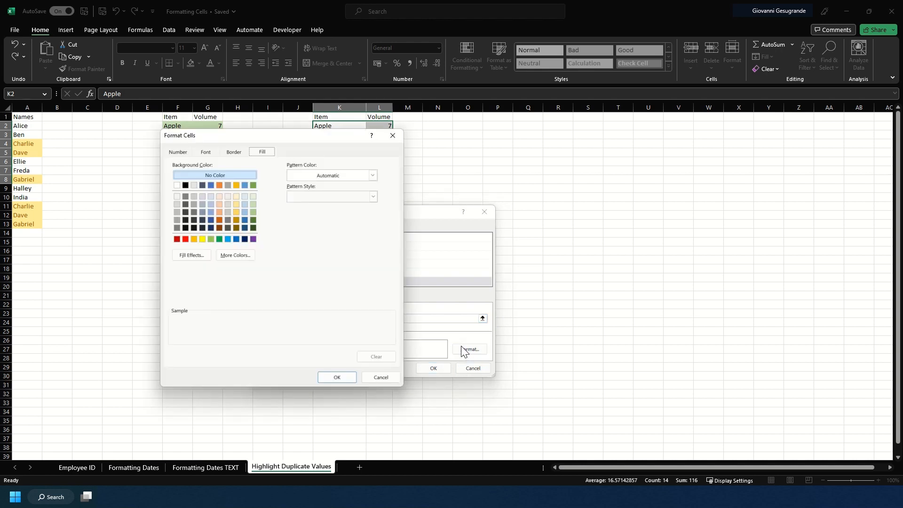
left_click(236, 211)
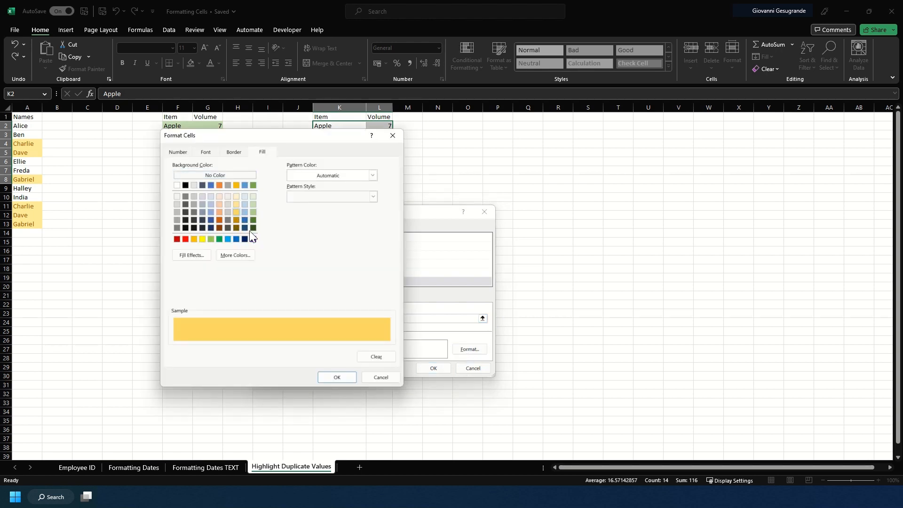
left_click(349, 377)
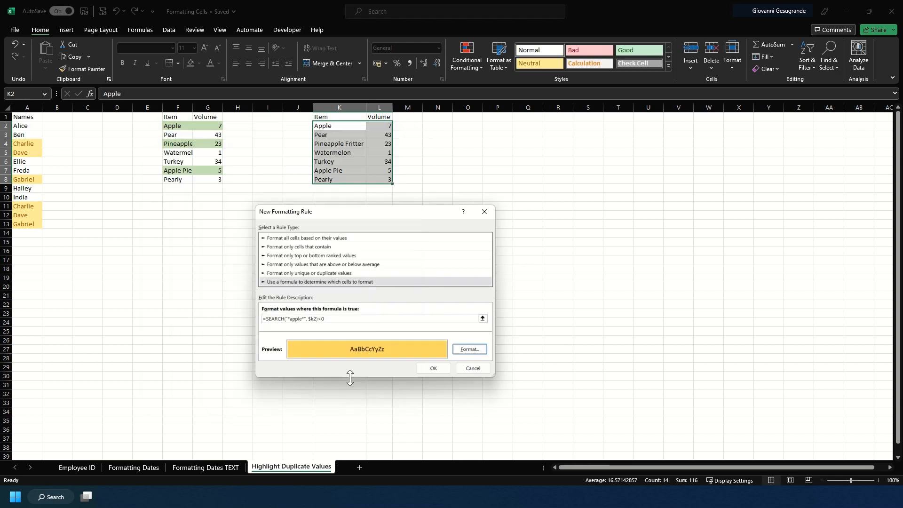
left_click(423, 369)
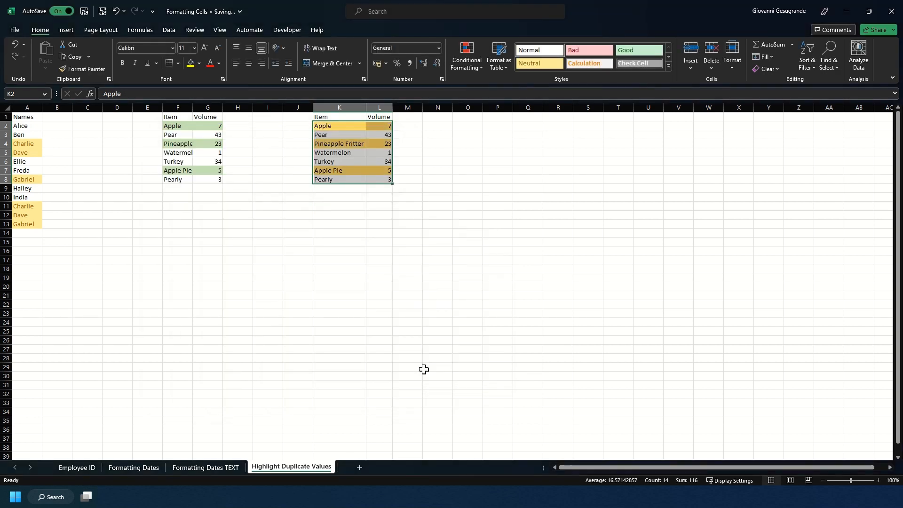